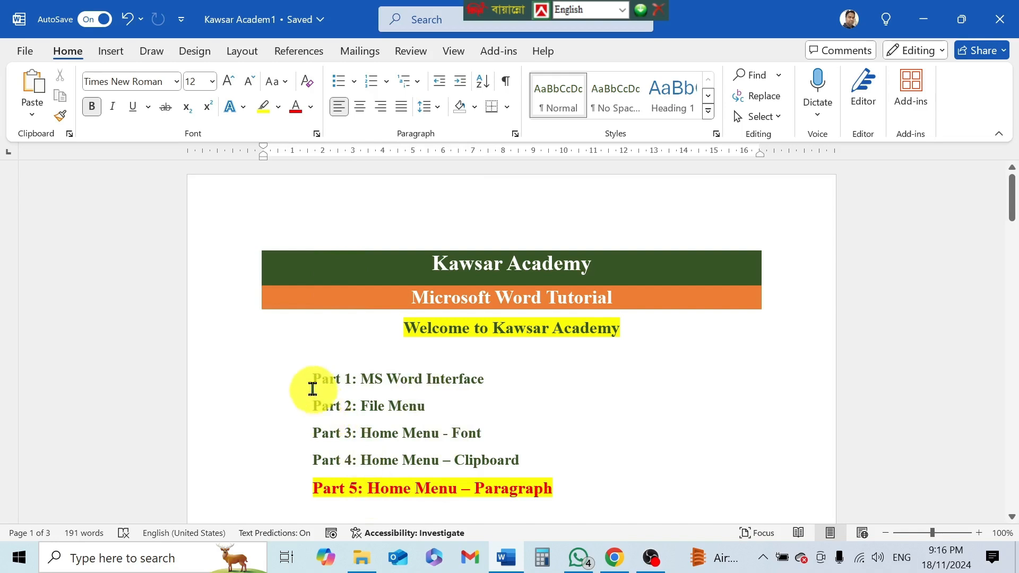
# - Turn the Part 1 to Part 5 lines into a bulleted list with arrowhead bullets
pyautogui.moveTo(306, 380); pyautogui.dragTo(528, 502)
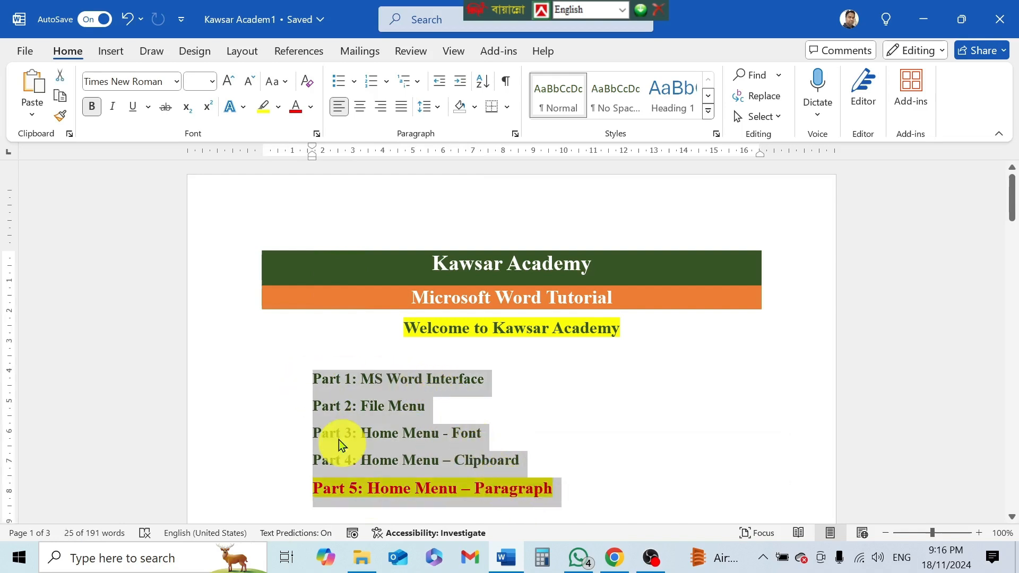
pyautogui.click(337, 81)
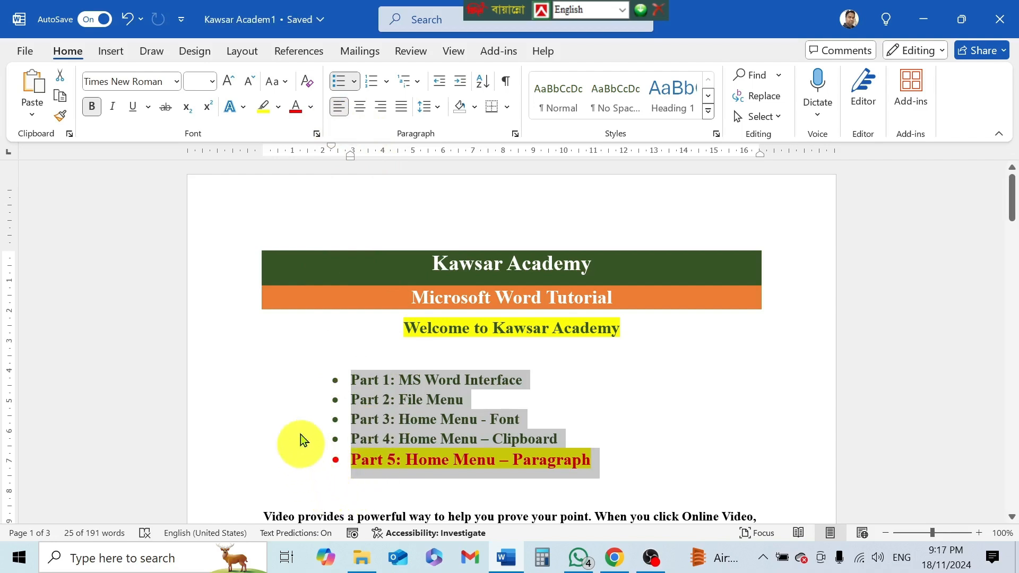
pyautogui.click(353, 85)
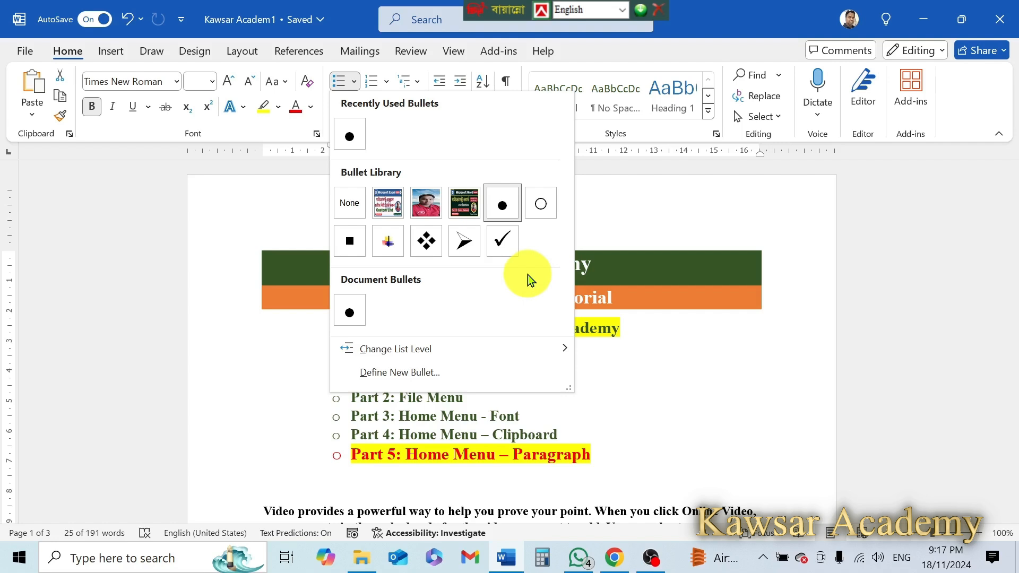
pyautogui.click(468, 239)
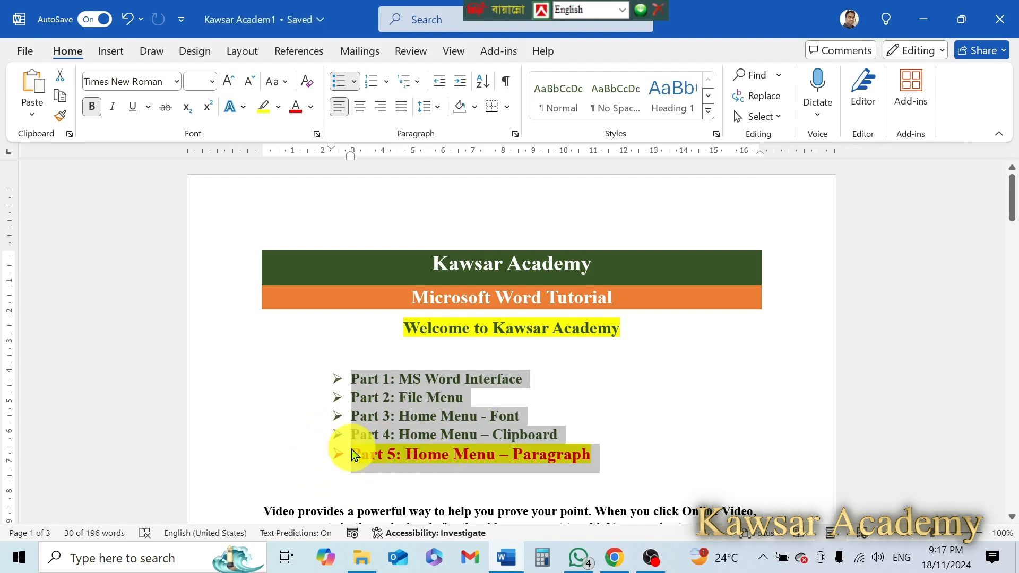
# - Open the new bullet definition for the Part 1 to Part 5 list and view the available Wingdings bullet symbols
pyautogui.click(354, 82)
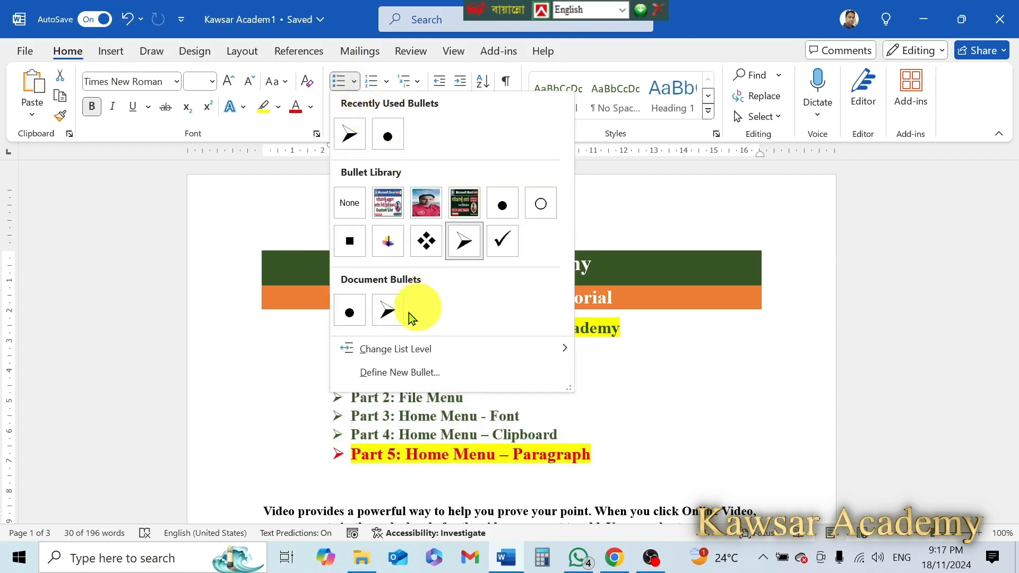
pyautogui.moveTo(479, 352)
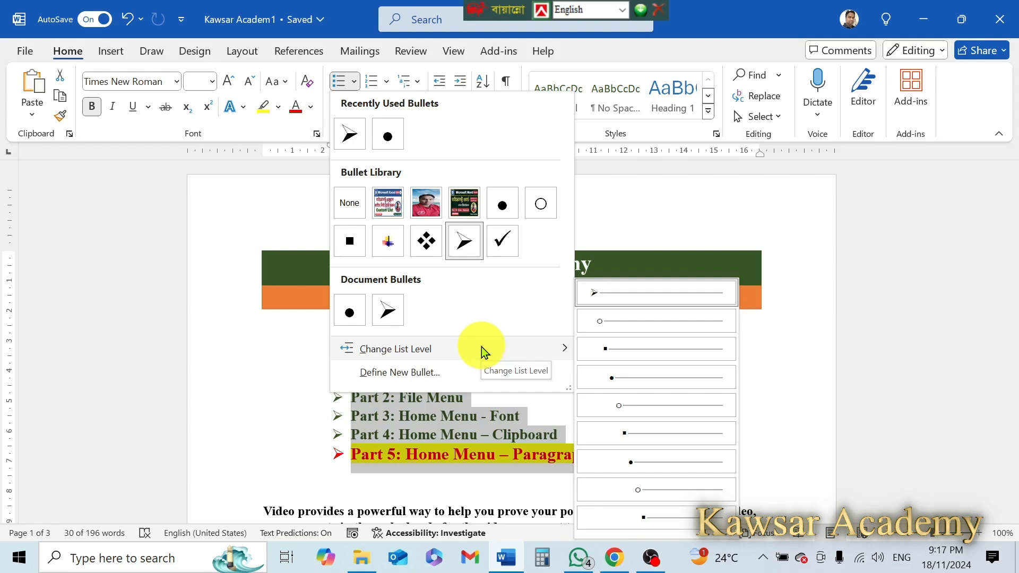
pyautogui.click(460, 375)
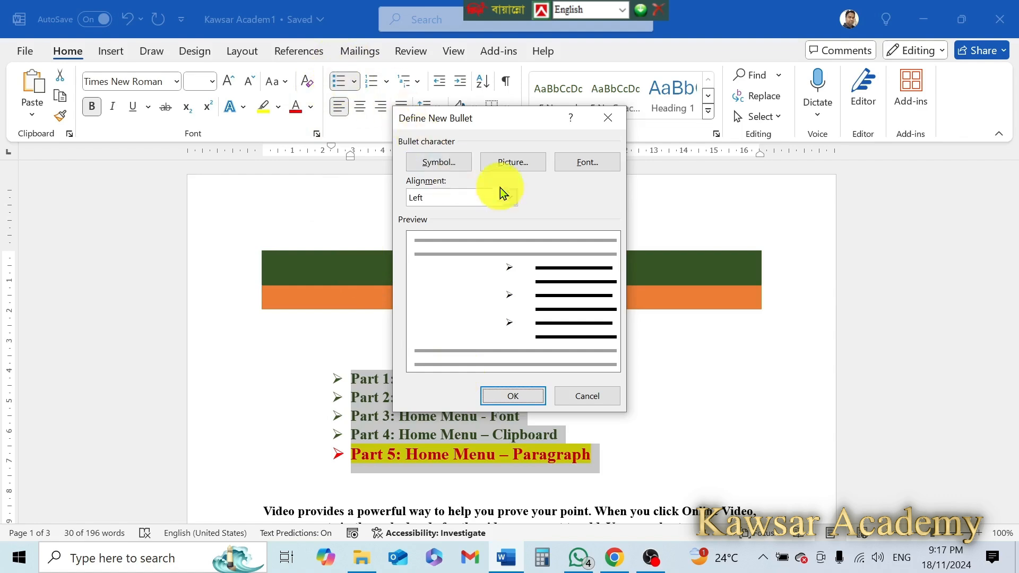
pyautogui.click(440, 163)
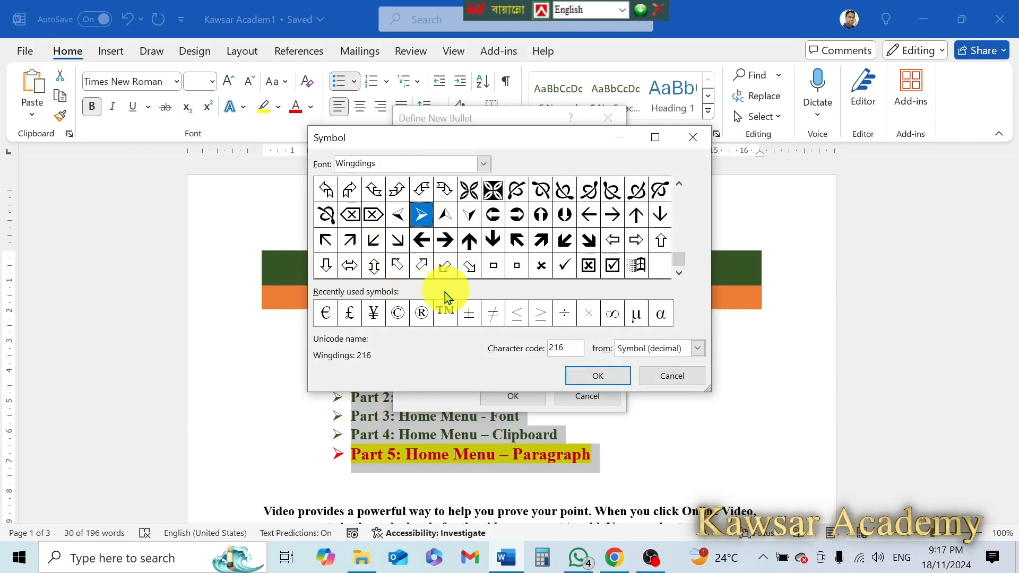
pyautogui.click(692, 138)
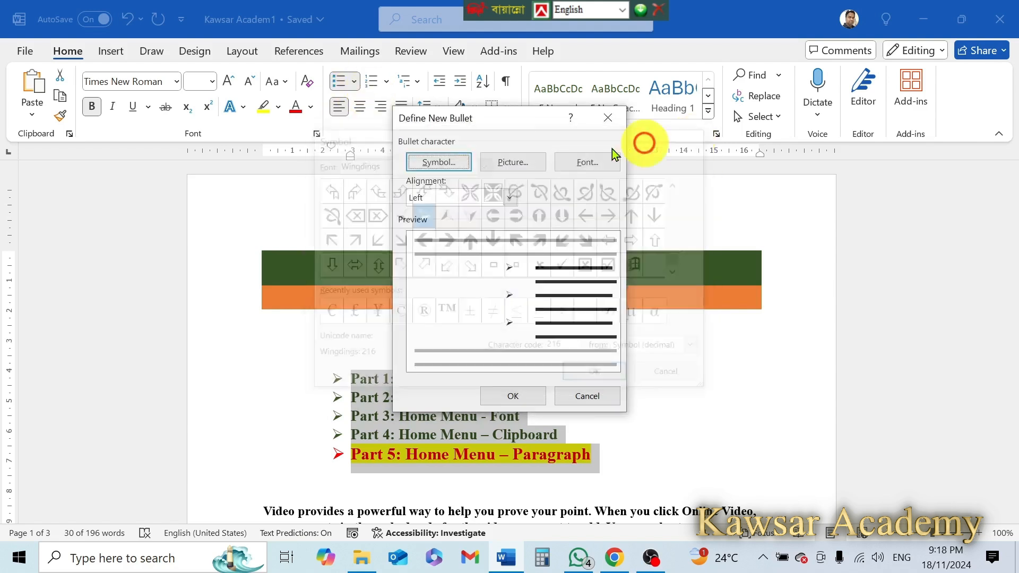
# - Define a picture bullet from the image "Microsoft Word (4)" in Downloads and apply it to the Part 1 to Part 5 list
pyautogui.click(514, 163)
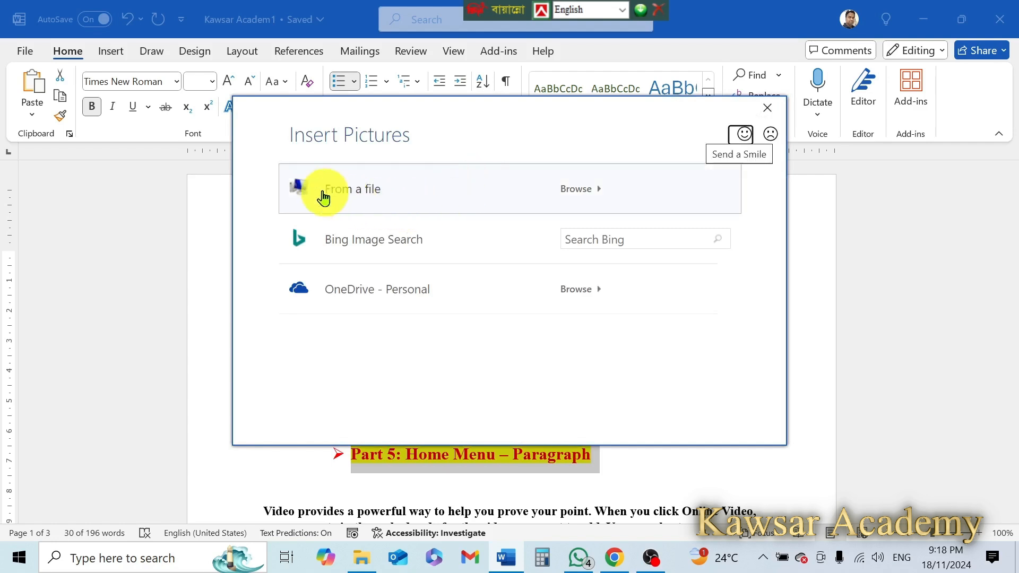
pyautogui.click(425, 194)
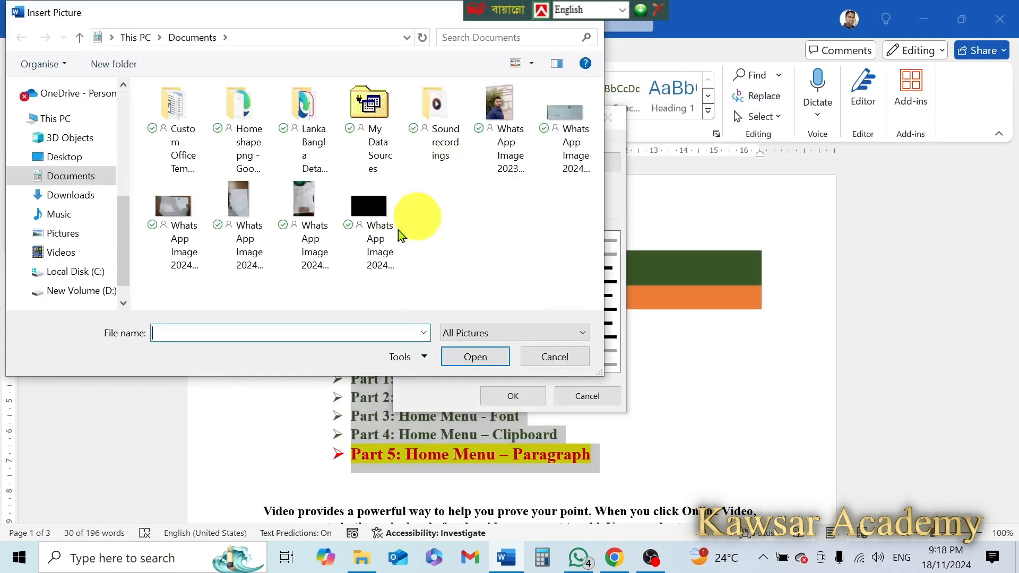
pyautogui.click(90, 199)
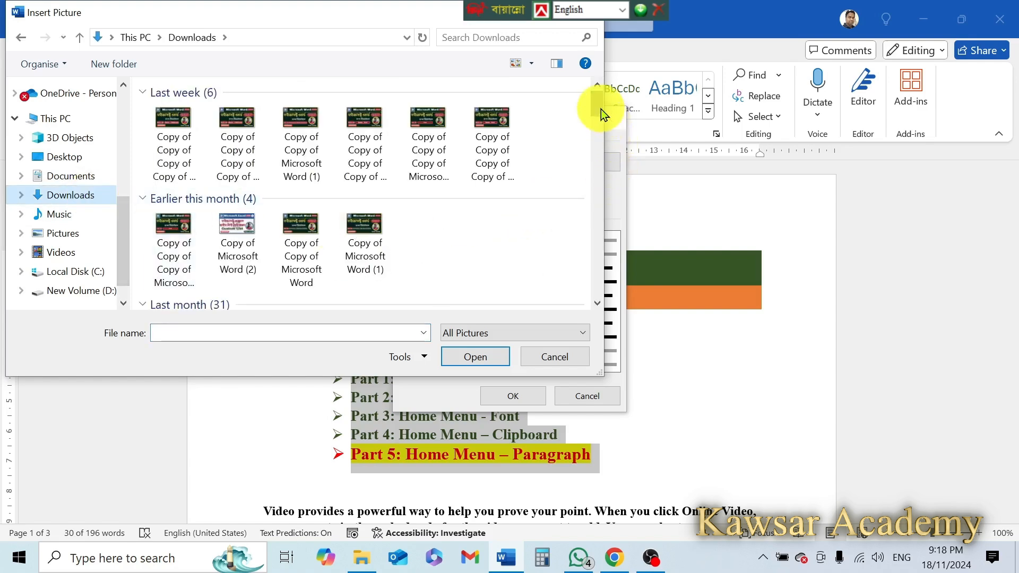
pyautogui.moveTo(596, 107); pyautogui.dragTo(597, 136)
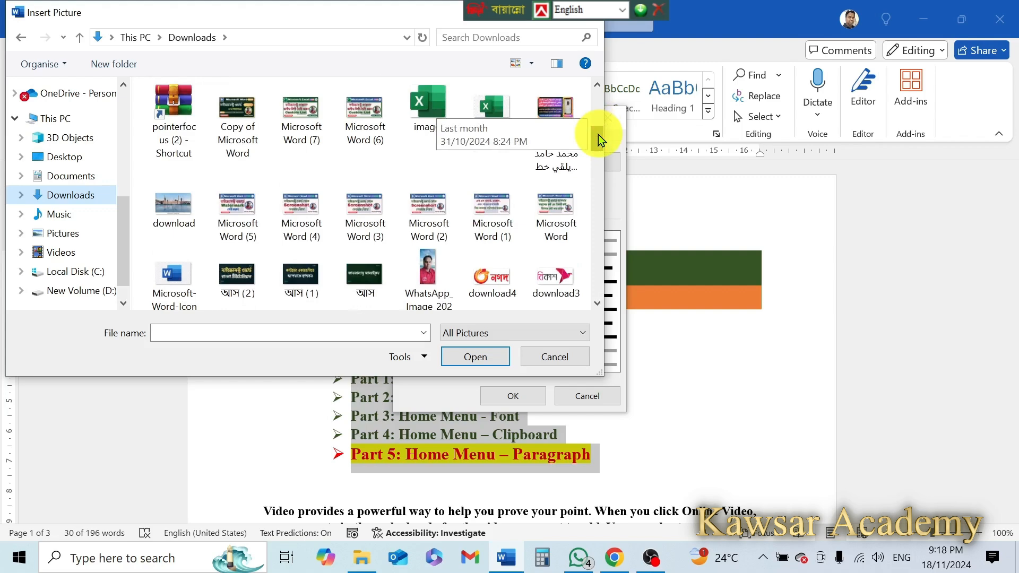
pyautogui.click(304, 209)
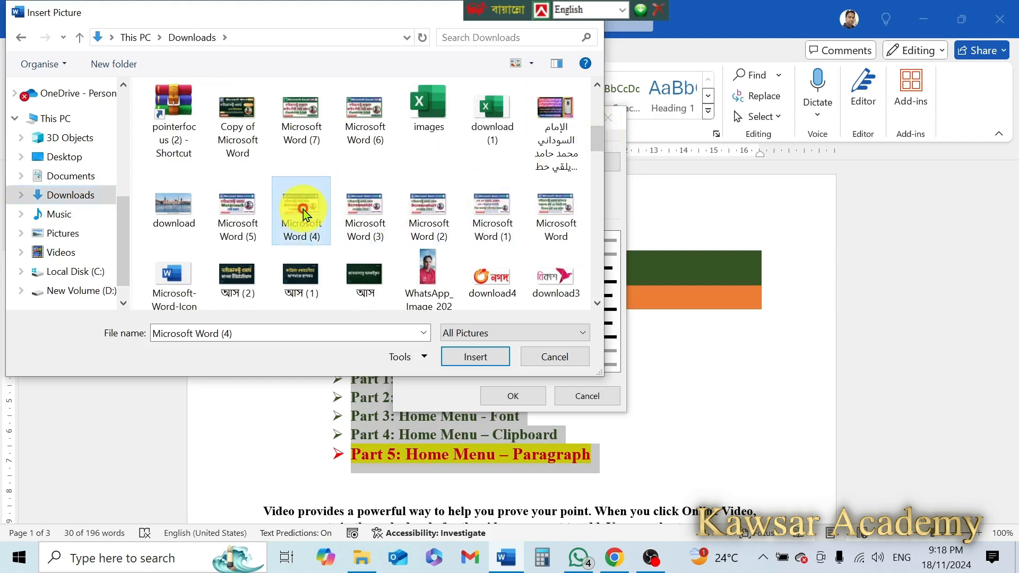
pyautogui.click(476, 355)
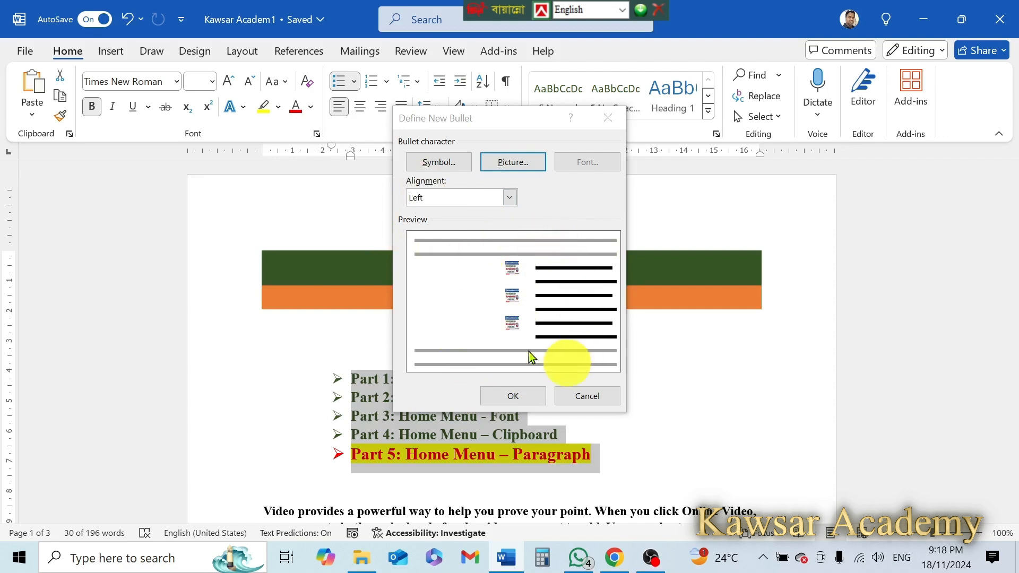
pyautogui.click(517, 395)
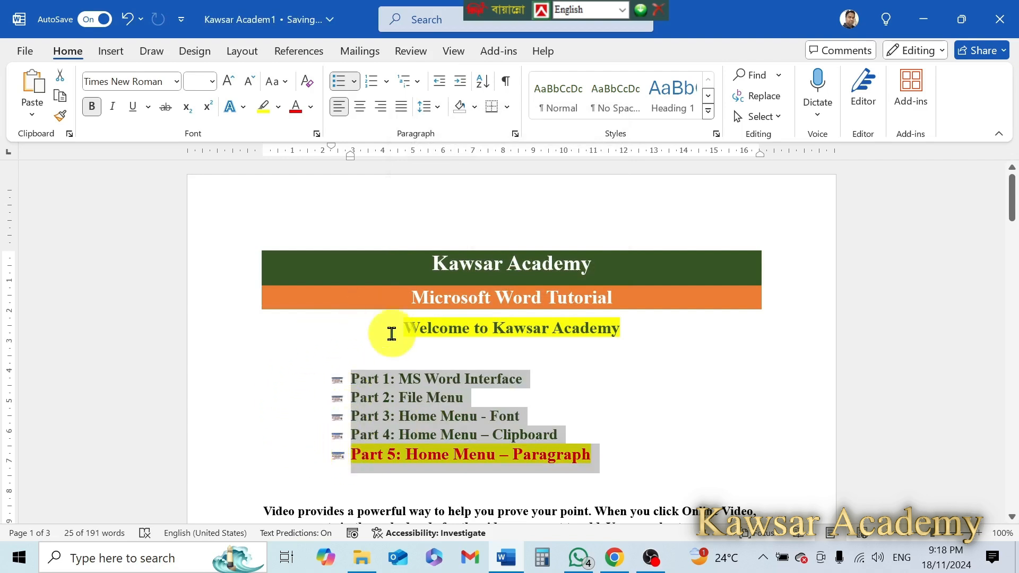
pyautogui.click(353, 84)
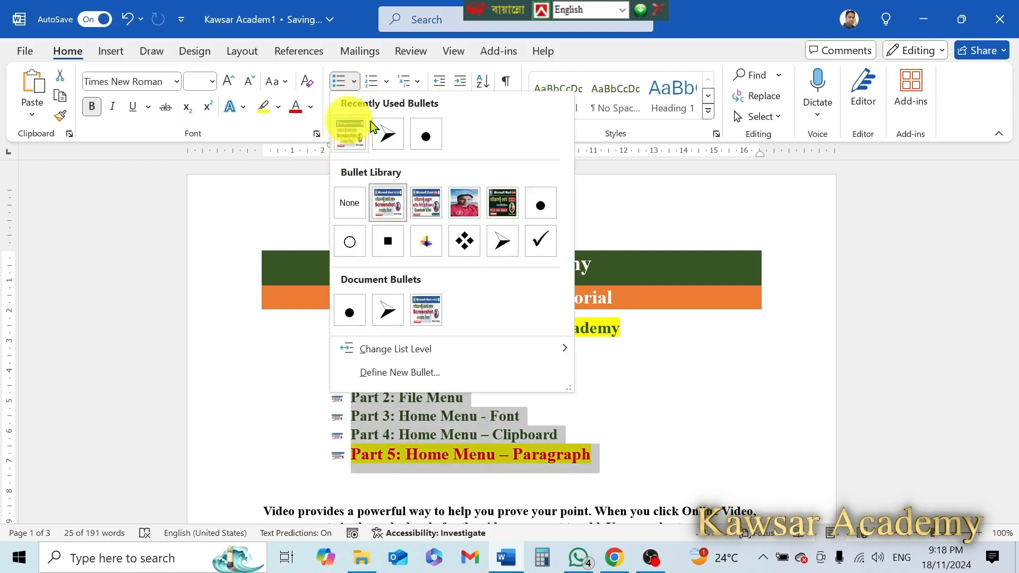
pyautogui.click(381, 214)
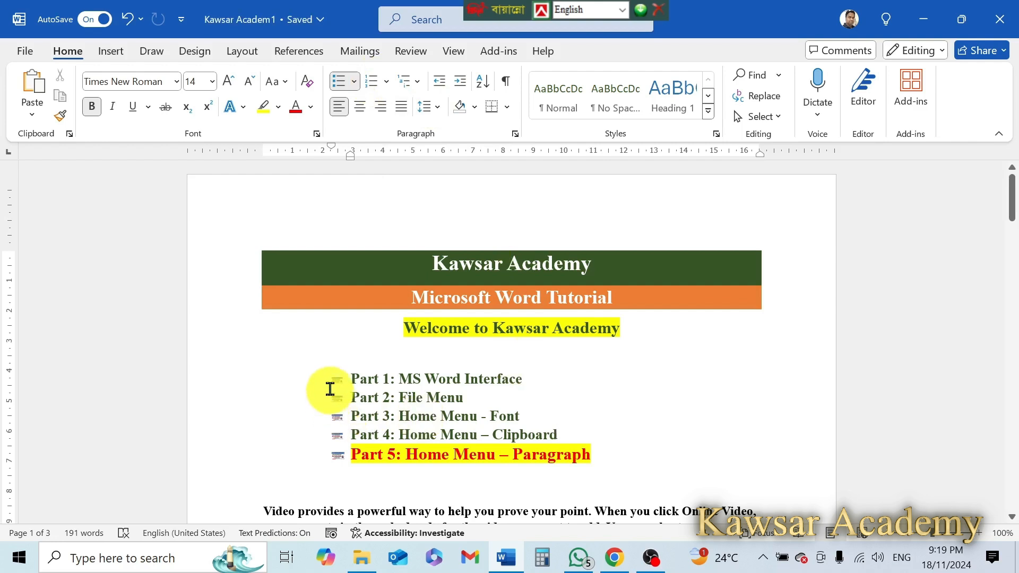
# - Convert the Part 1 to Part 5 lines to a numbered list in the A., B., C. format
pyautogui.moveTo(330, 387); pyautogui.dragTo(555, 468)
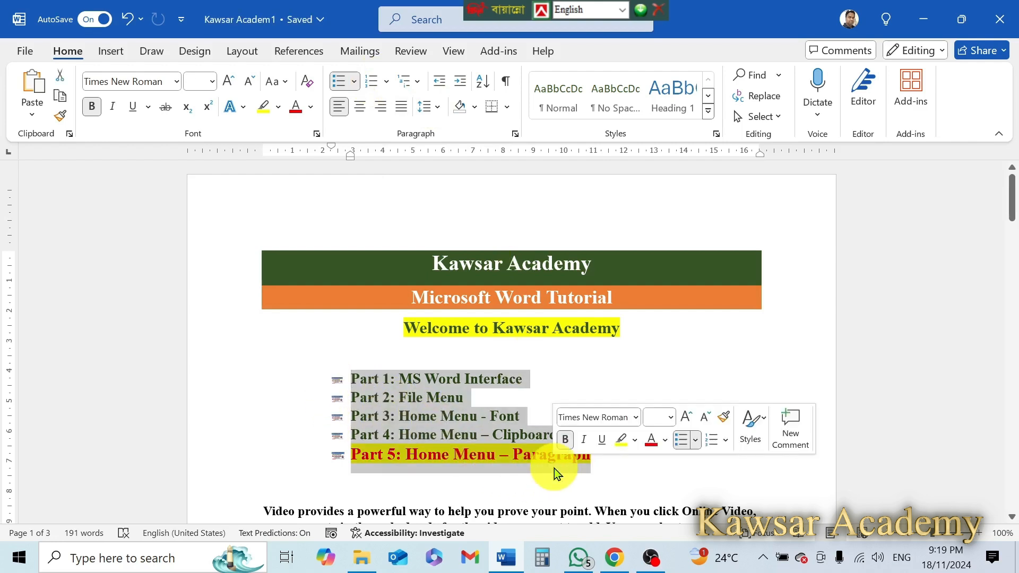
pyautogui.click(372, 80)
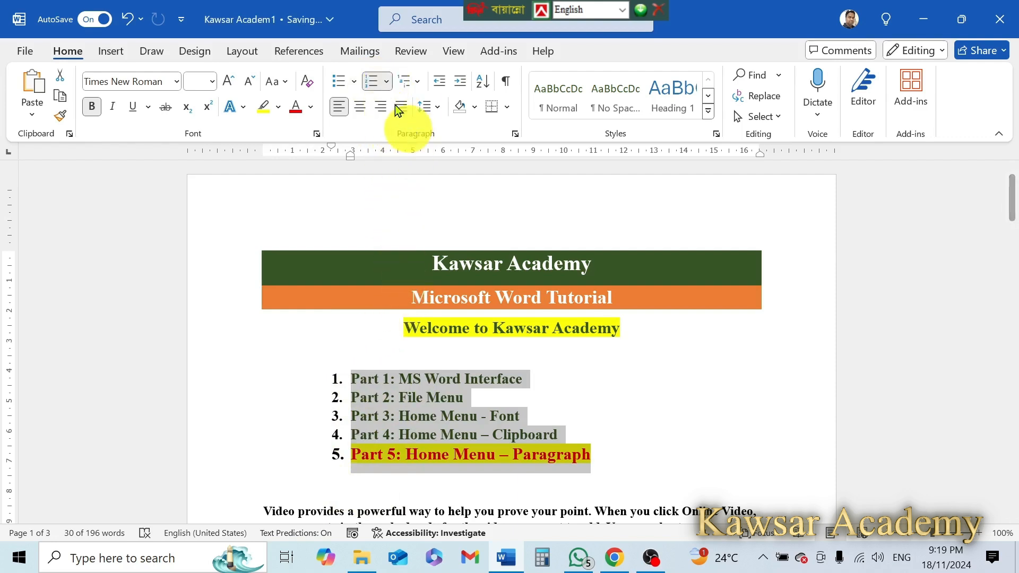
pyautogui.click(387, 81)
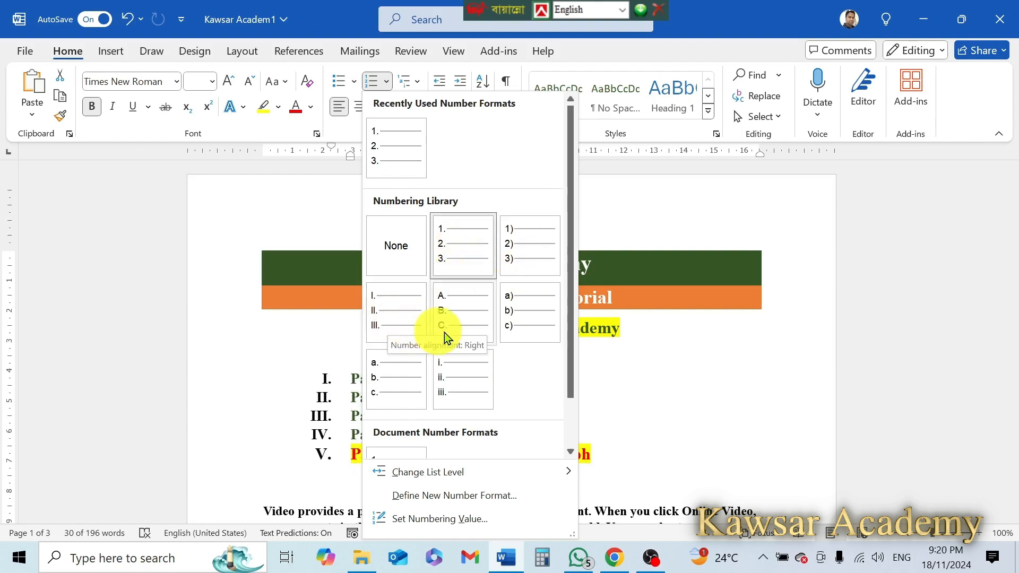
pyautogui.click(470, 326)
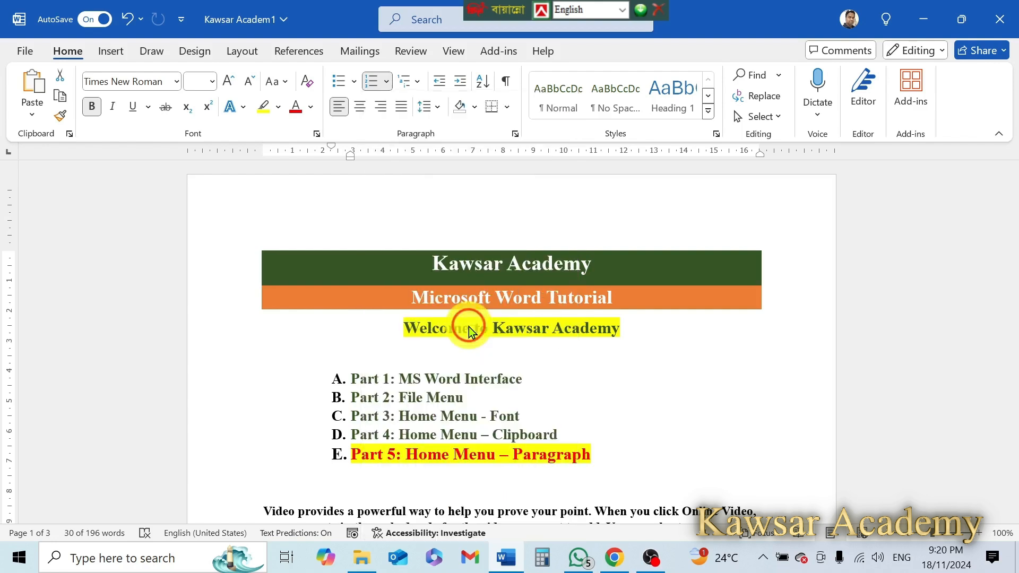
pyautogui.click(449, 413)
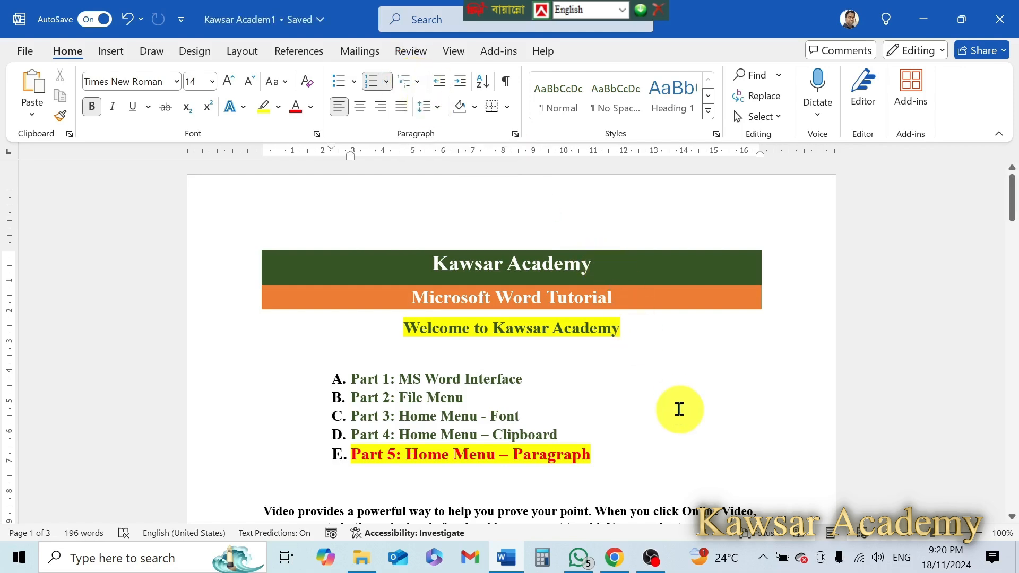
# - Apply the 1), a), i) multilevel list format to the place names from Dhaka through Ramna
pyautogui.scroll(-10, 680, 409)
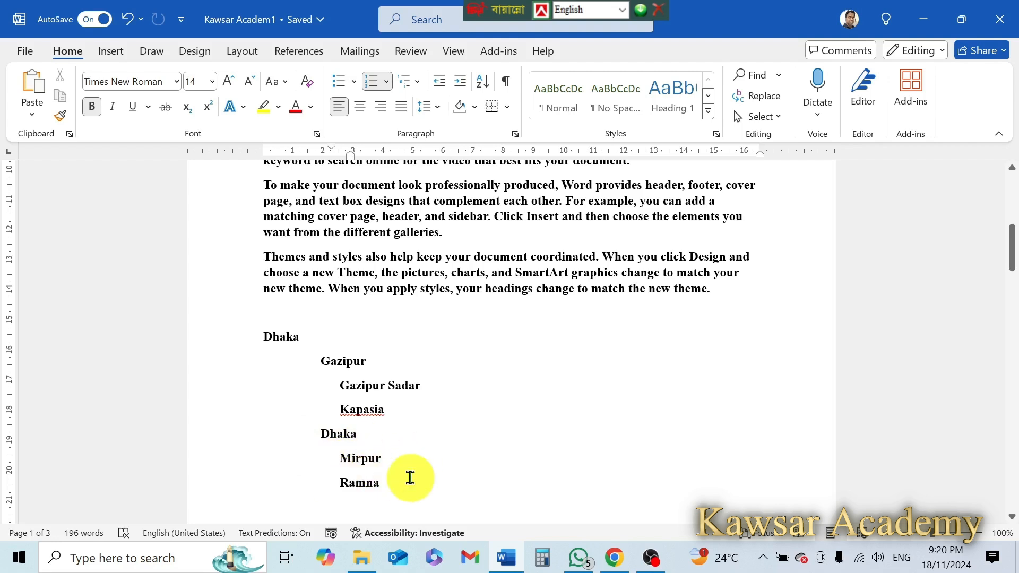
pyautogui.moveTo(262, 337); pyautogui.dragTo(440, 482)
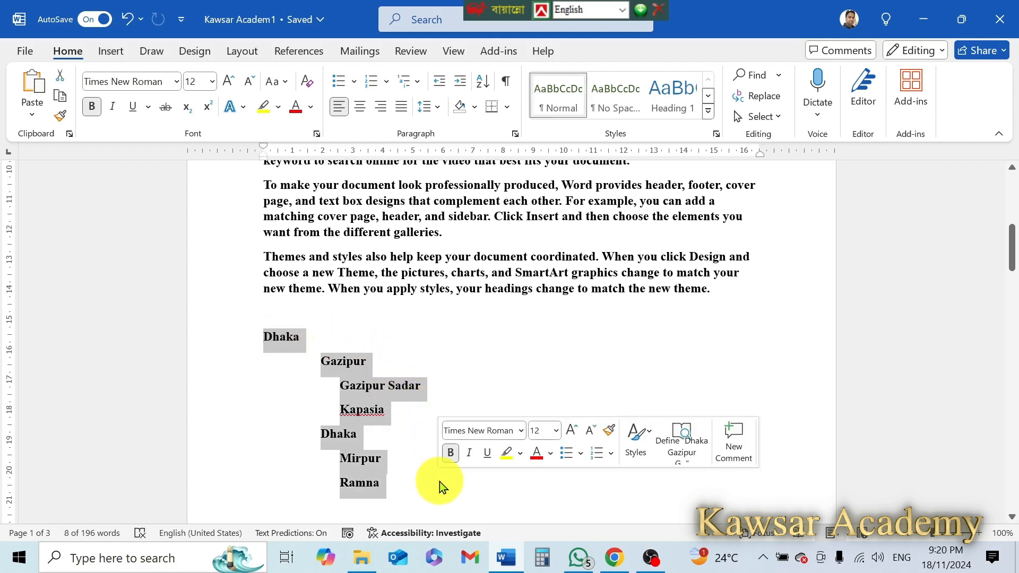
pyautogui.click(419, 81)
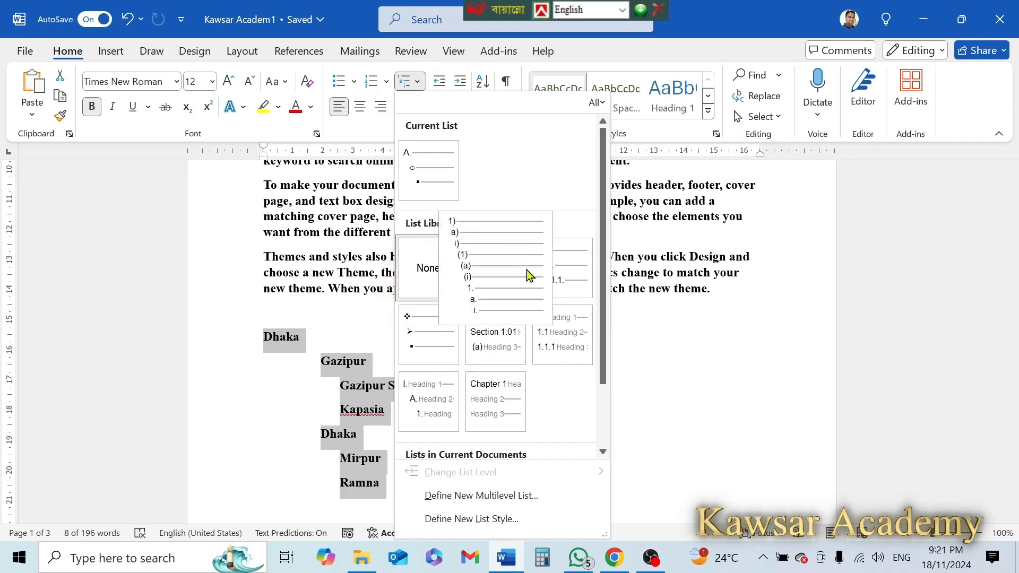
pyautogui.click(490, 279)
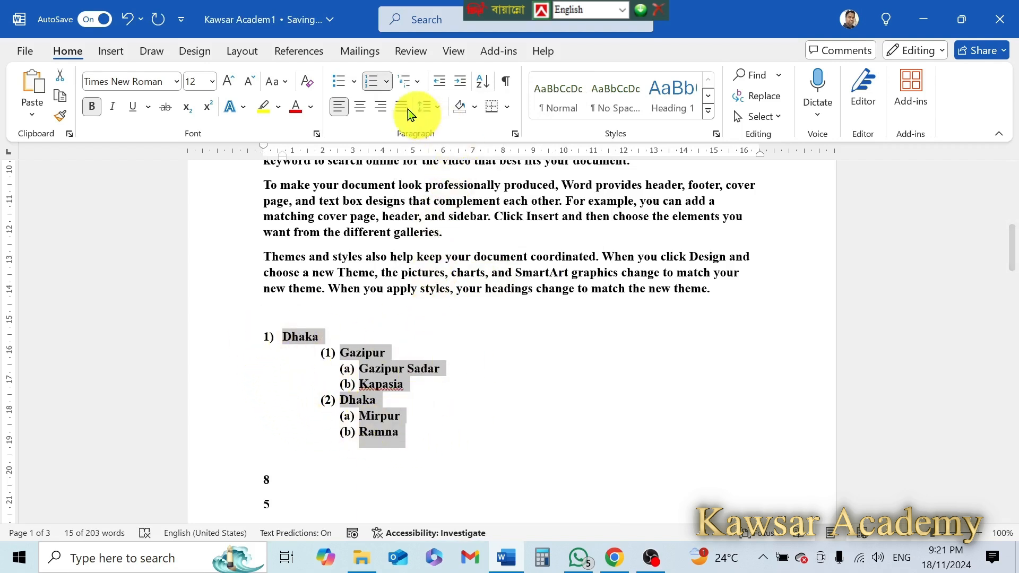
pyautogui.click(419, 80)
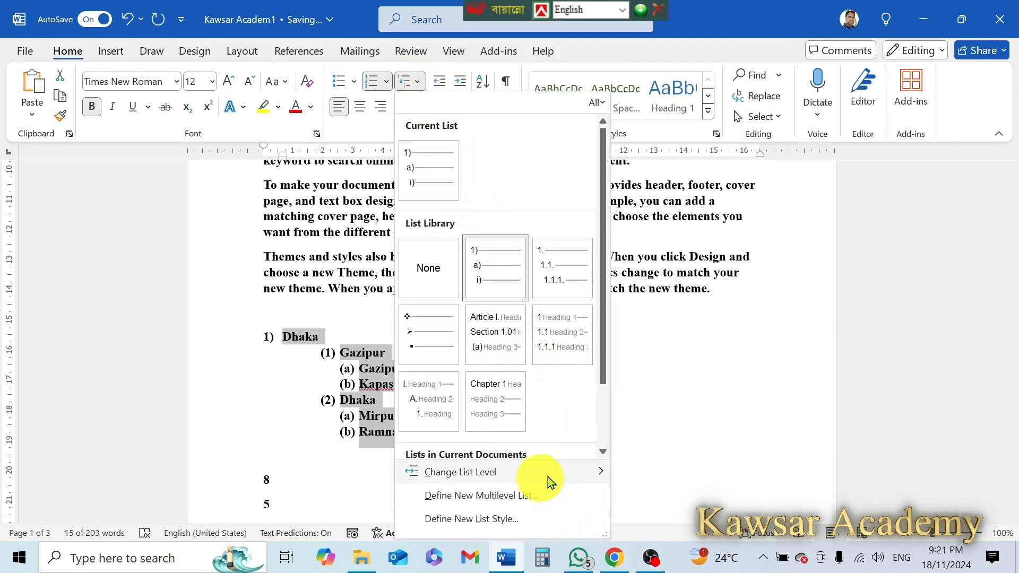
pyautogui.moveTo(575, 473)
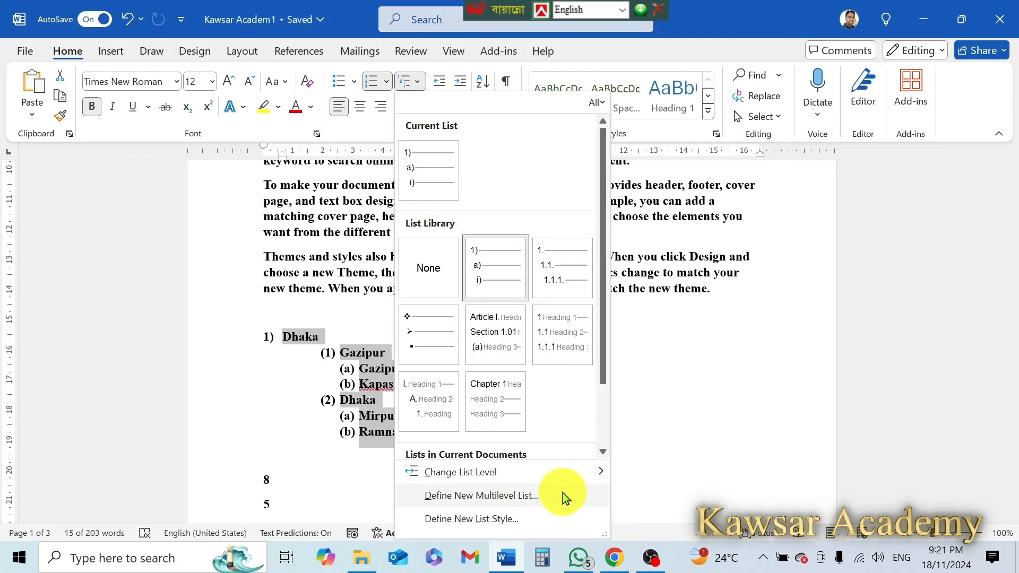
pyautogui.click(563, 494)
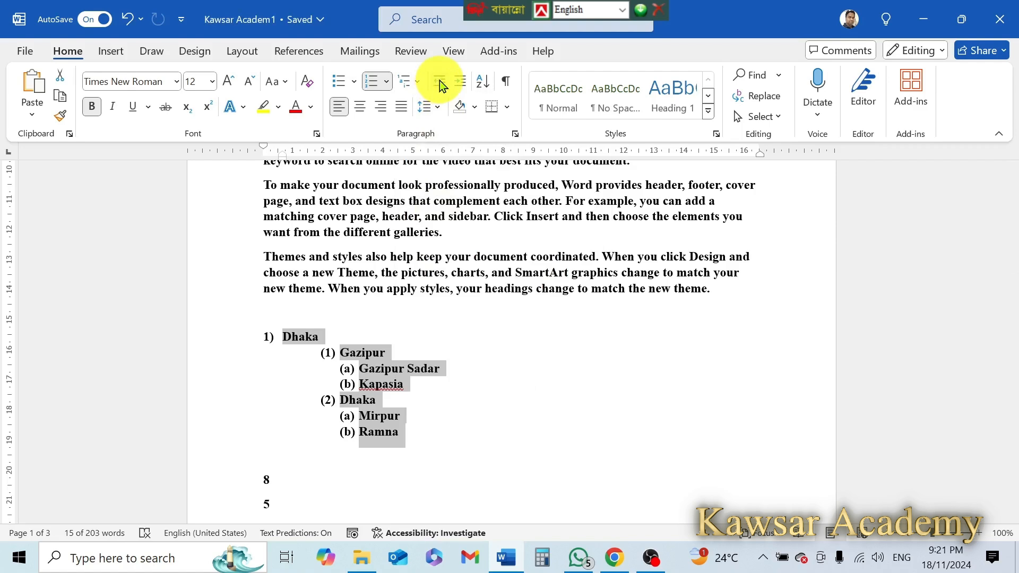
pyautogui.click(459, 82)
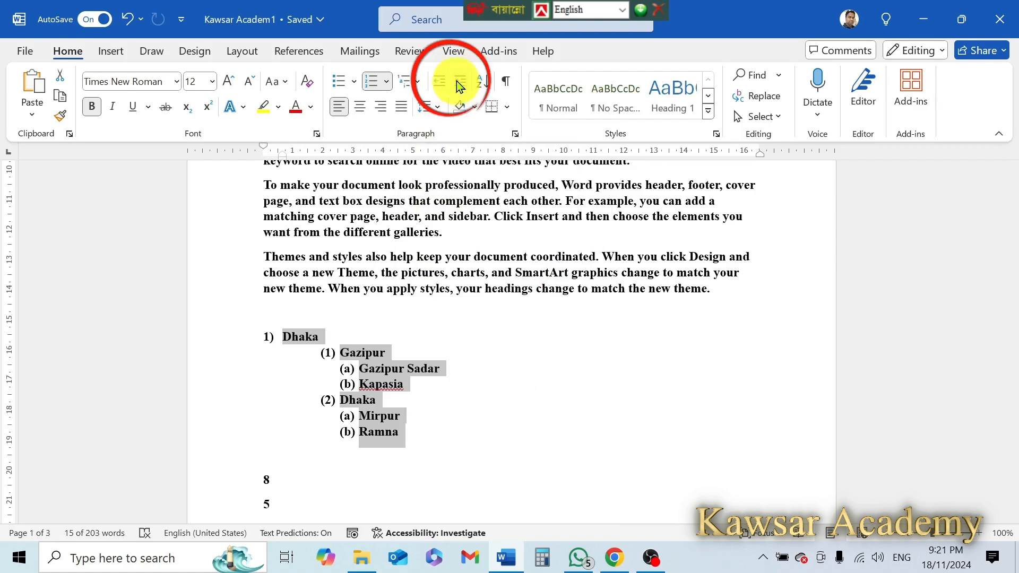
pyautogui.click(530, 403)
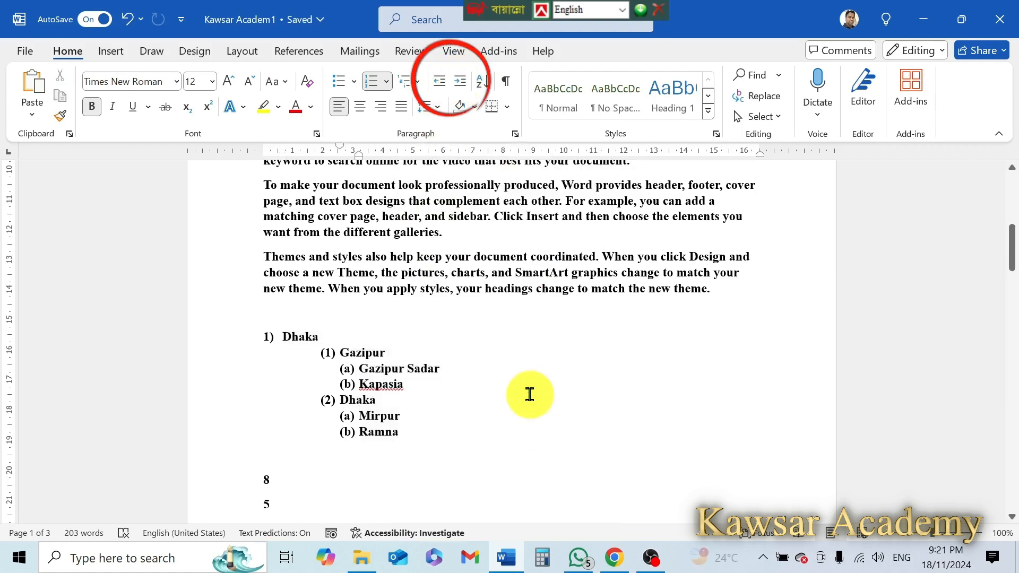
# - Increase the indent of the paragraph beginning "Video provides a powerful way"
pyautogui.scroll(3, 530, 396)
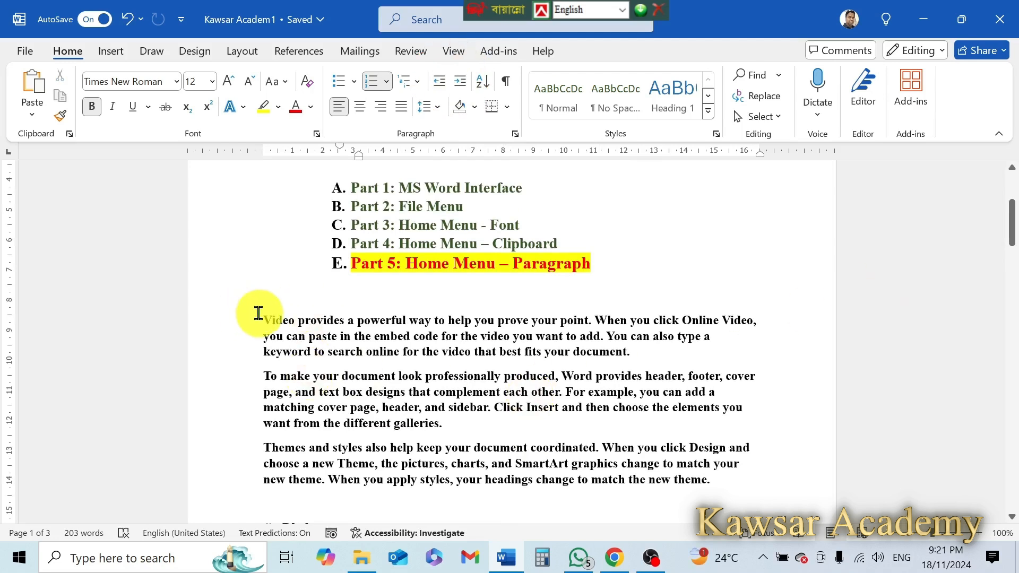
pyautogui.moveTo(264, 320); pyautogui.dragTo(664, 350)
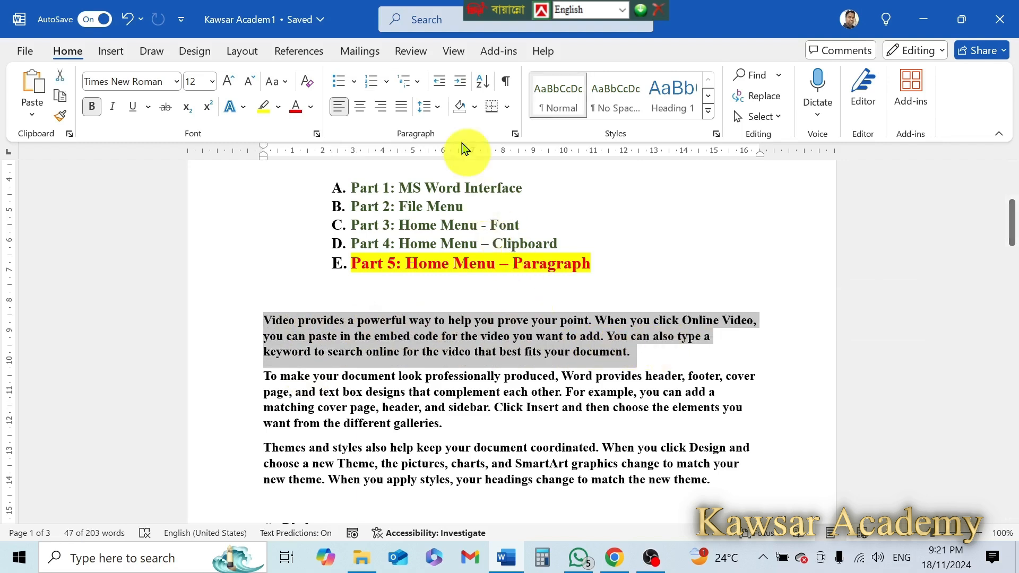
pyautogui.click(460, 81)
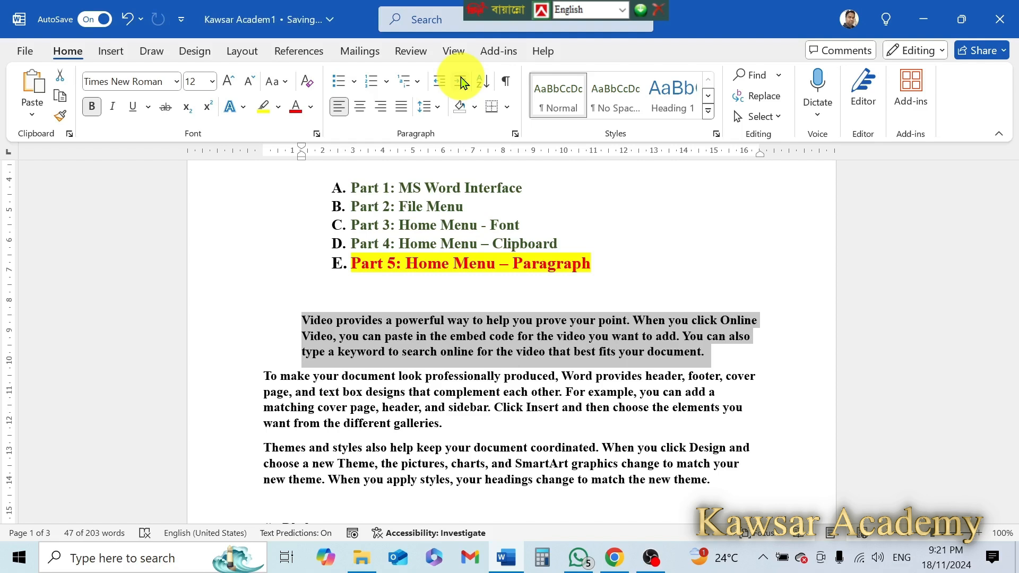
# - Indent the paragraph beginning "Video provides a powerful way" one more level and decrease its indent back to the page margin
pyautogui.click(461, 80)
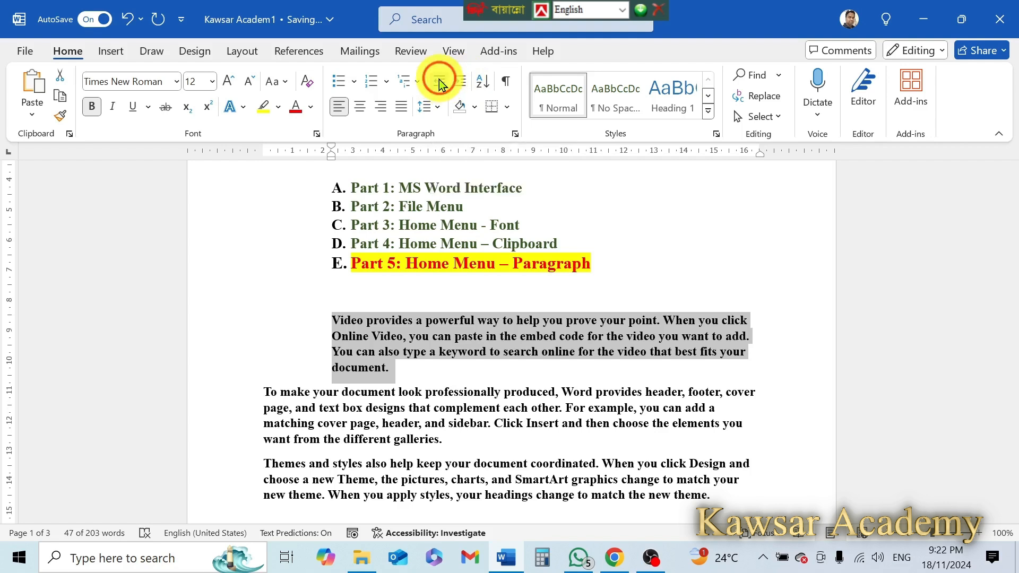
pyautogui.click(438, 79)
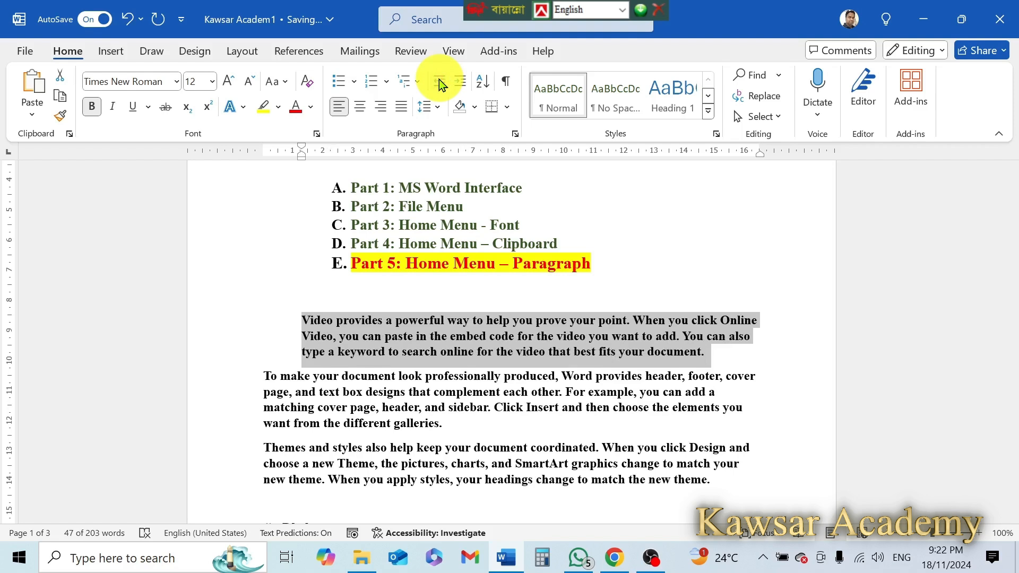
pyautogui.click(439, 78)
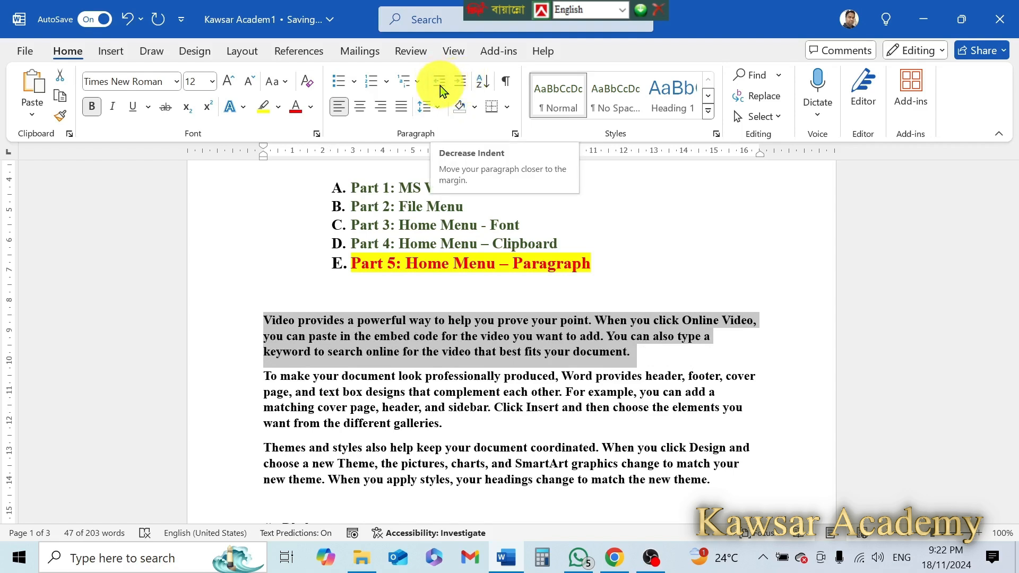
pyautogui.click(736, 366)
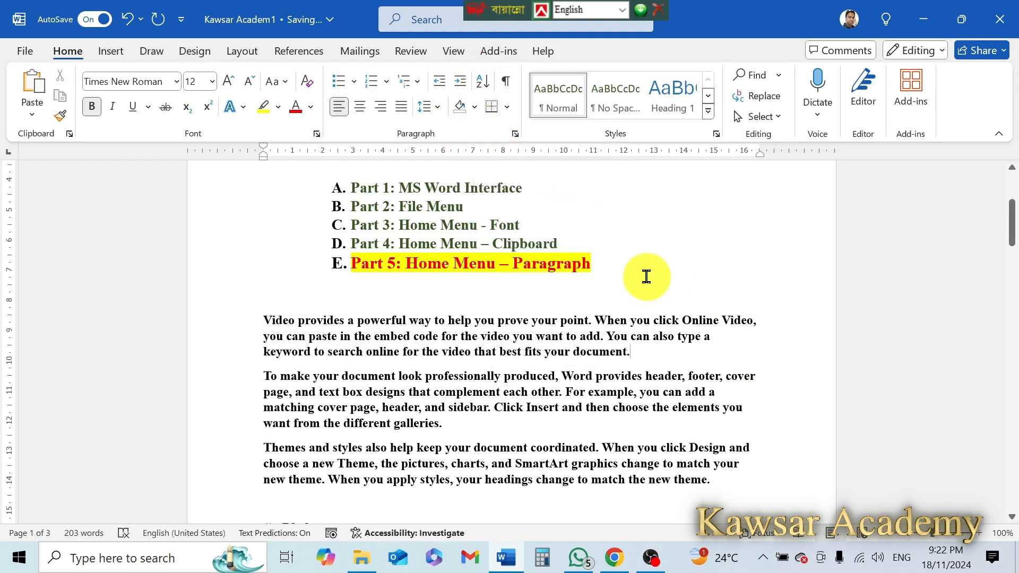
# - Sort the four numbers 6, 9, 7, 1 at the start of page 2 in ascending order as numbers
pyautogui.scroll(-10, 643, 277)
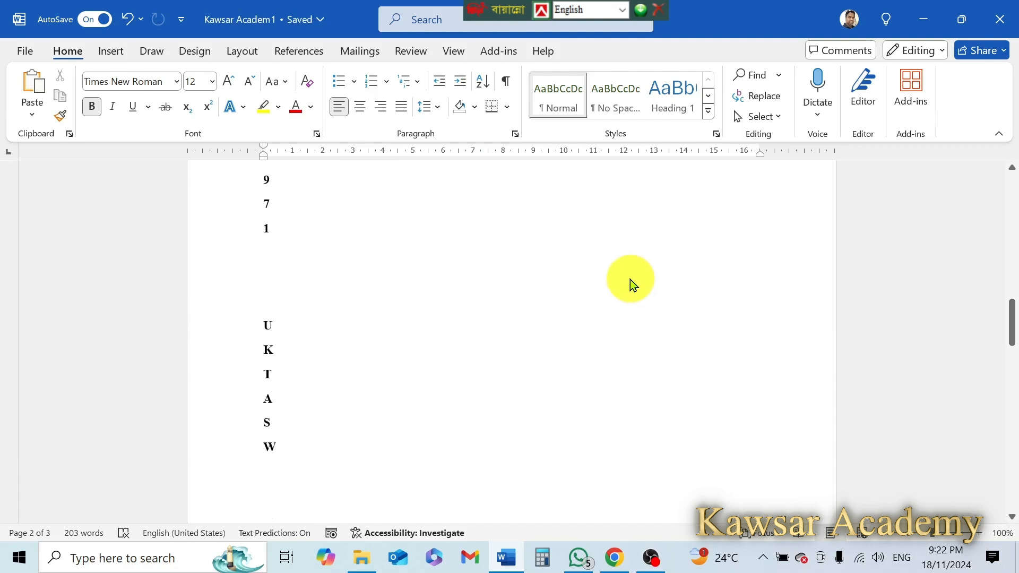
pyautogui.scroll(3, 632, 279)
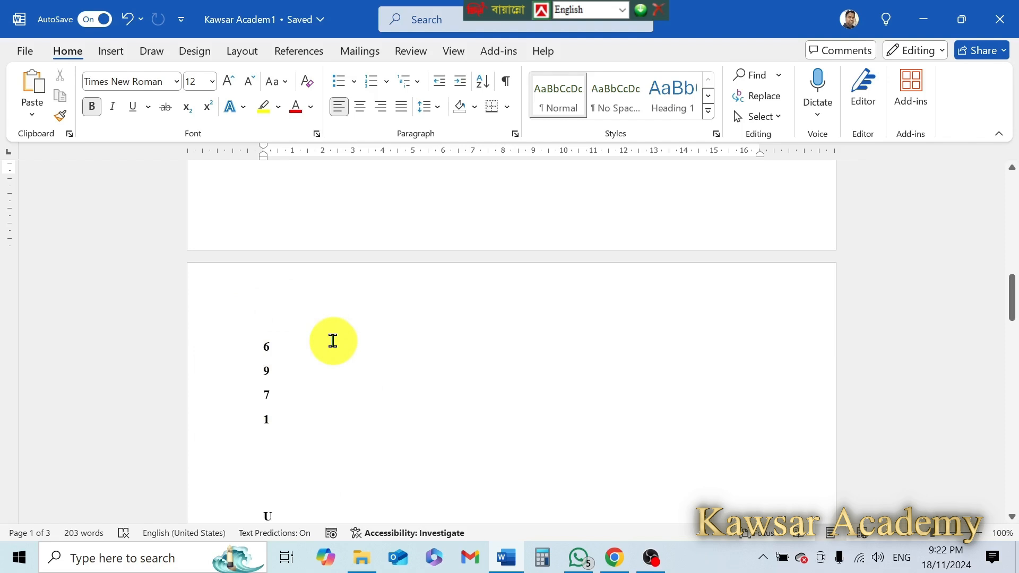
pyautogui.doubleClick(258, 344)
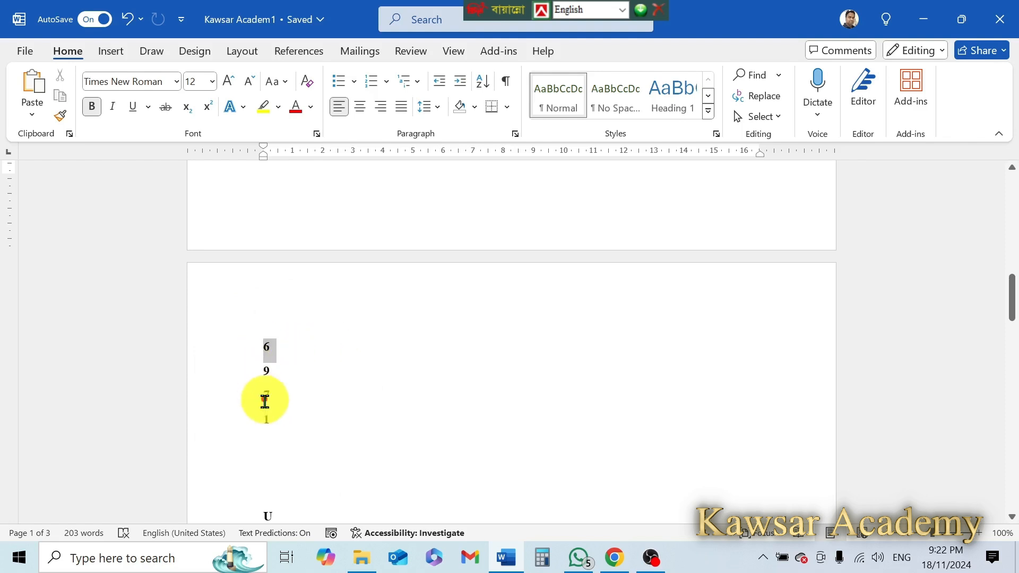
pyautogui.keyDown('shift'); pyautogui.click(266, 419); pyautogui.keyUp('shift')
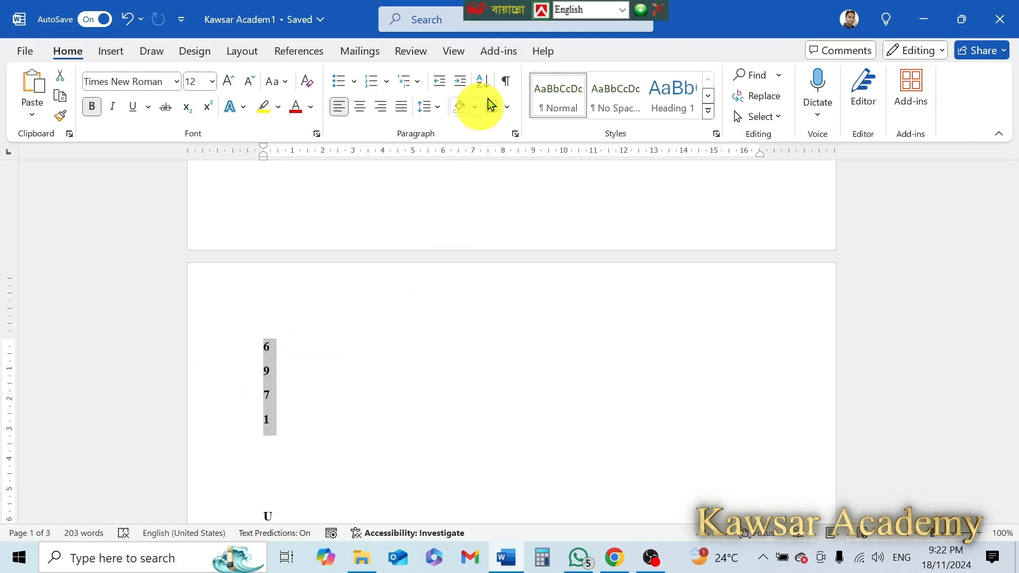
pyautogui.click(483, 81)
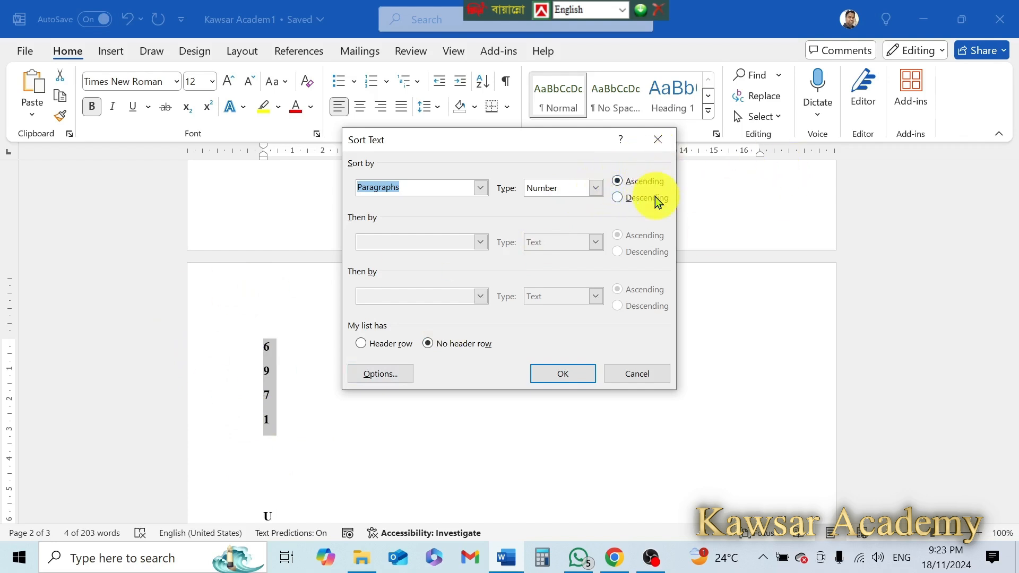
pyautogui.click(566, 373)
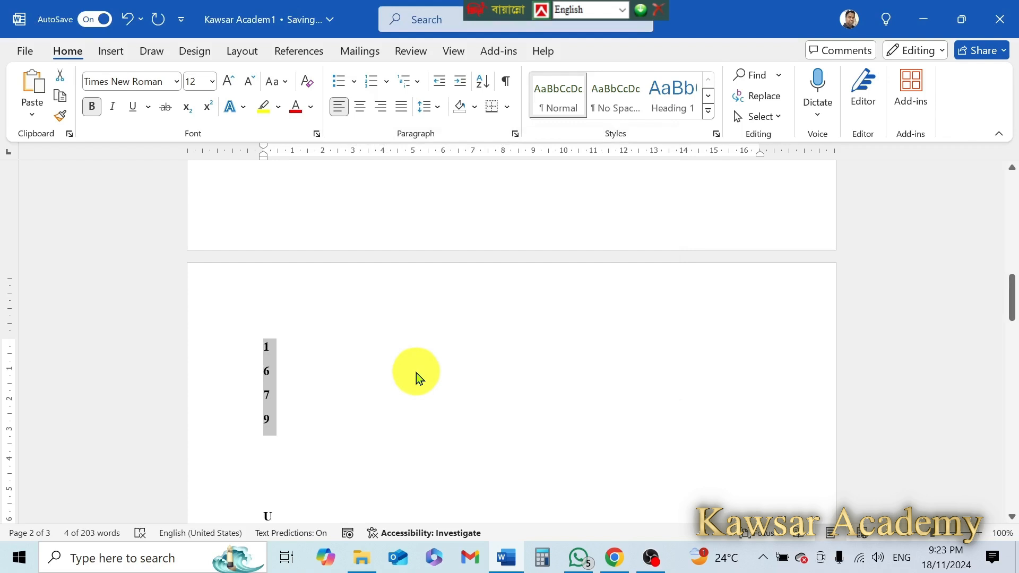
# - Sort the same four numbers on page 2 in descending order
pyautogui.click(487, 83)
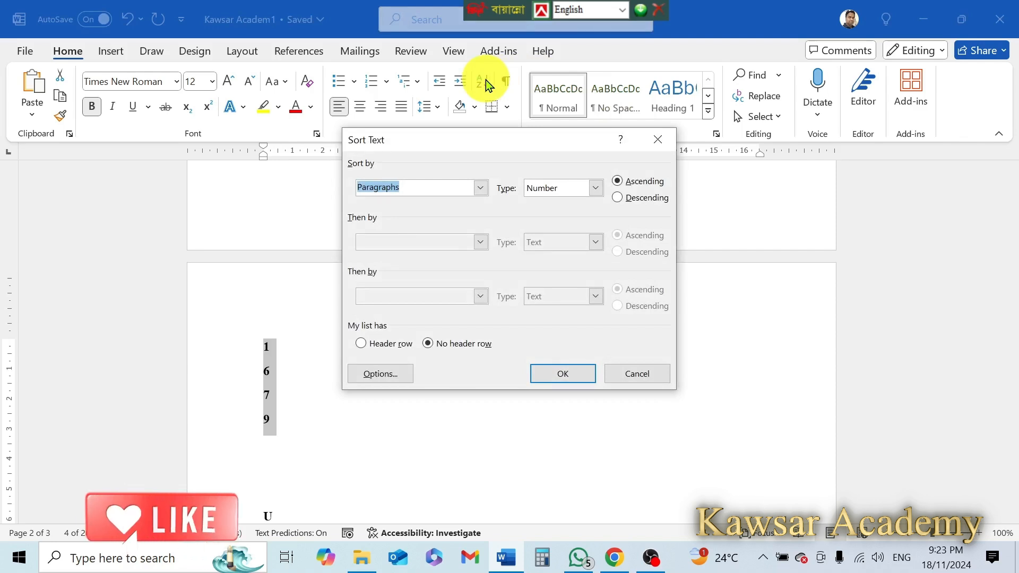
pyautogui.click(617, 198)
pyautogui.click(577, 374)
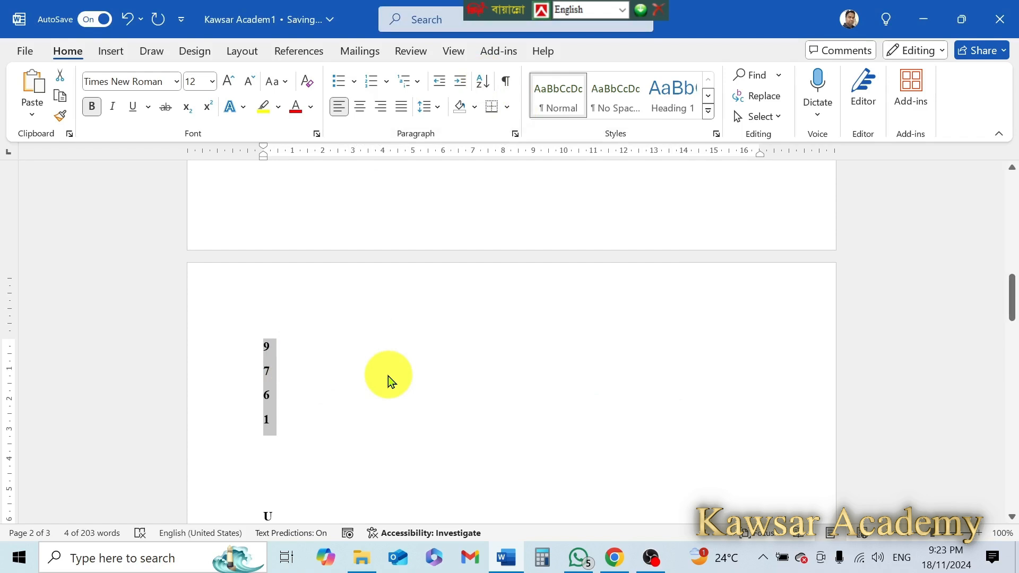
# - Sort the letter list U, K, T, A, S, W on page 2 in ascending order as text
pyautogui.scroll(-3, 388, 376)
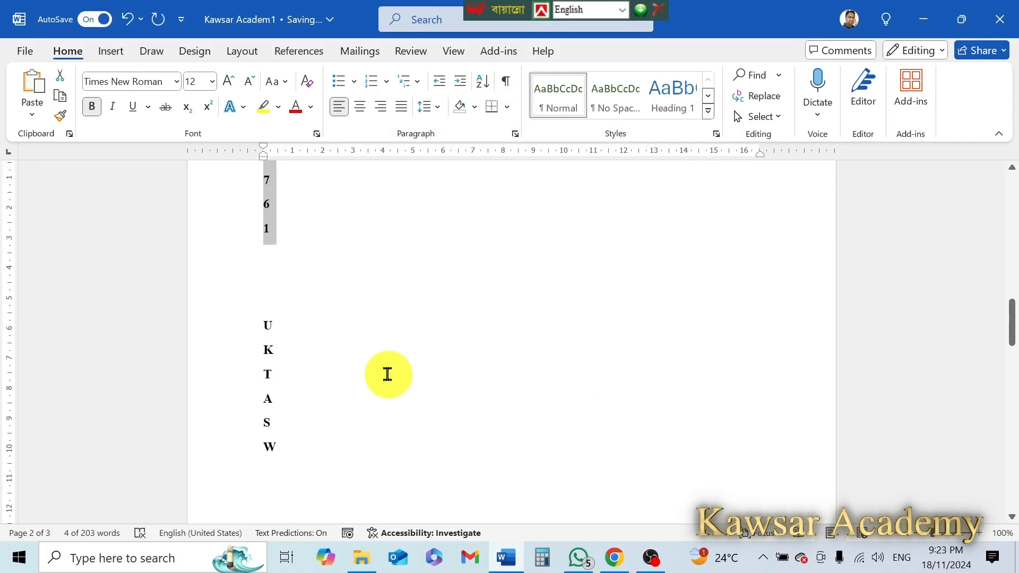
pyautogui.click(291, 331)
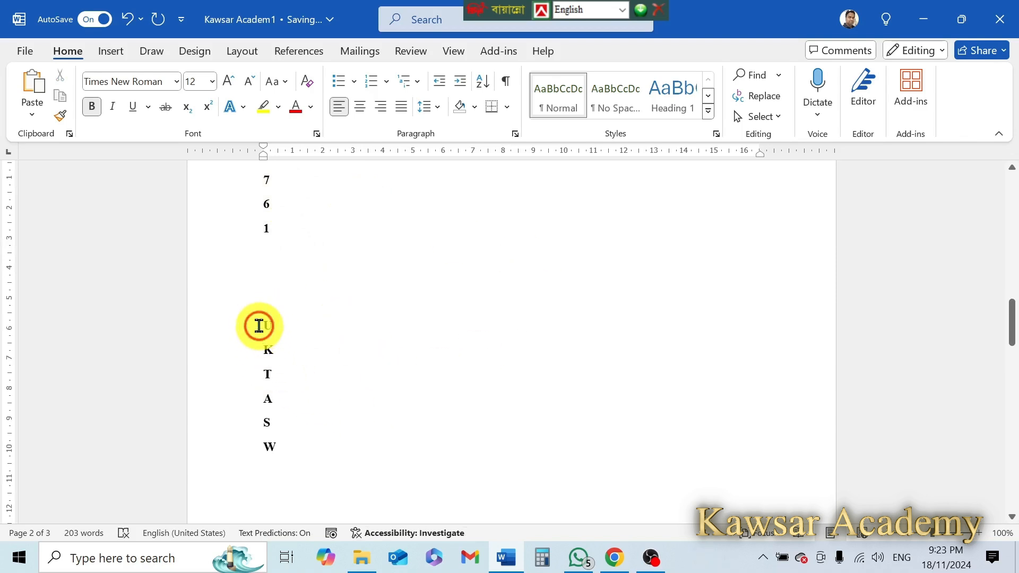
pyautogui.moveTo(259, 326); pyautogui.dragTo(273, 458)
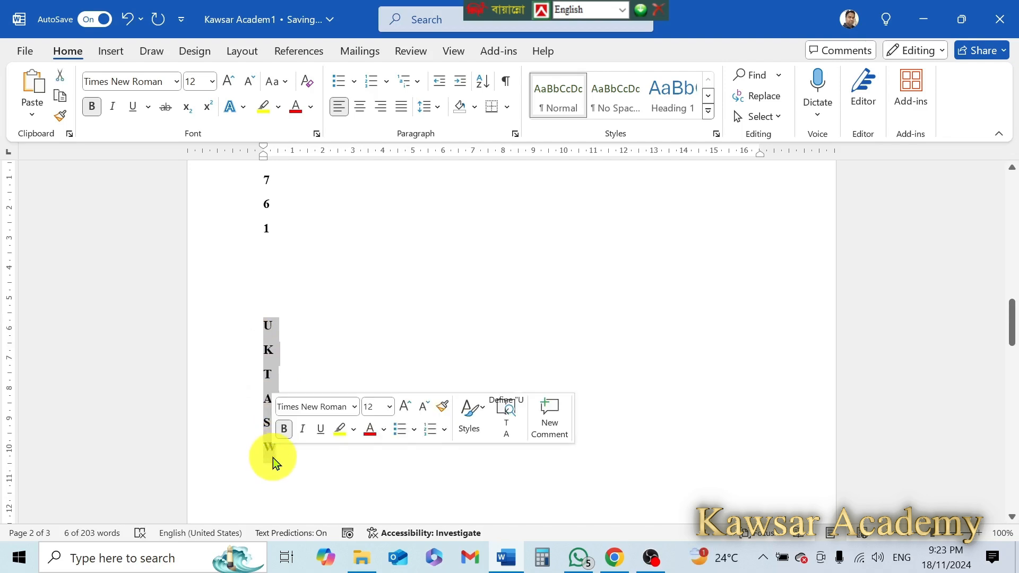
pyautogui.click(483, 85)
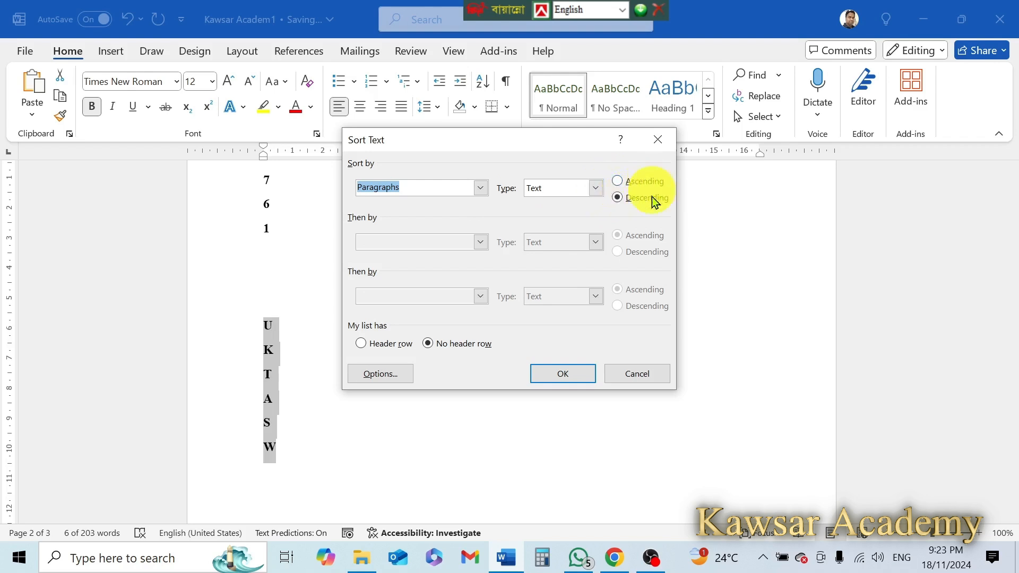
pyautogui.click(618, 179)
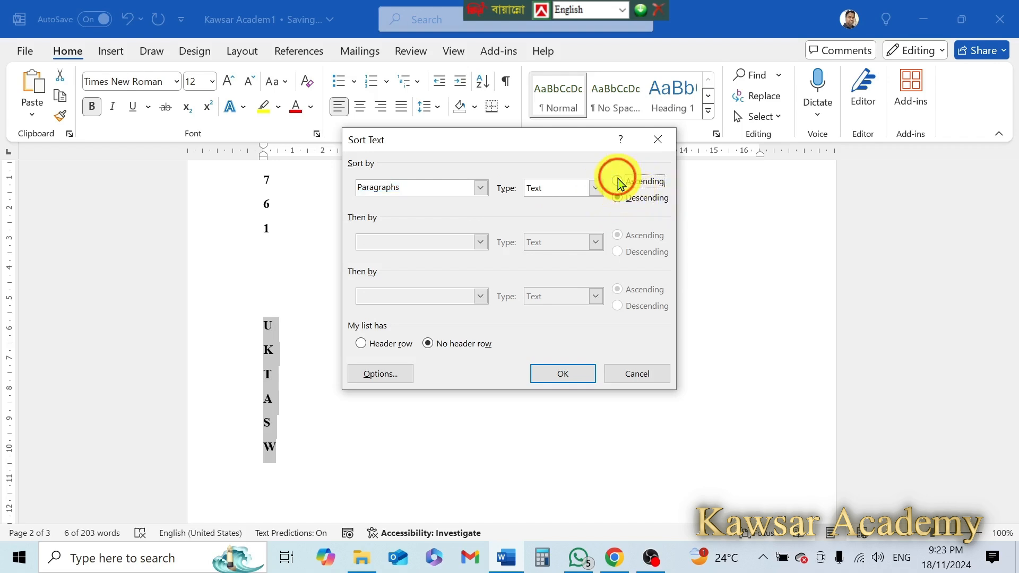
pyautogui.click(564, 372)
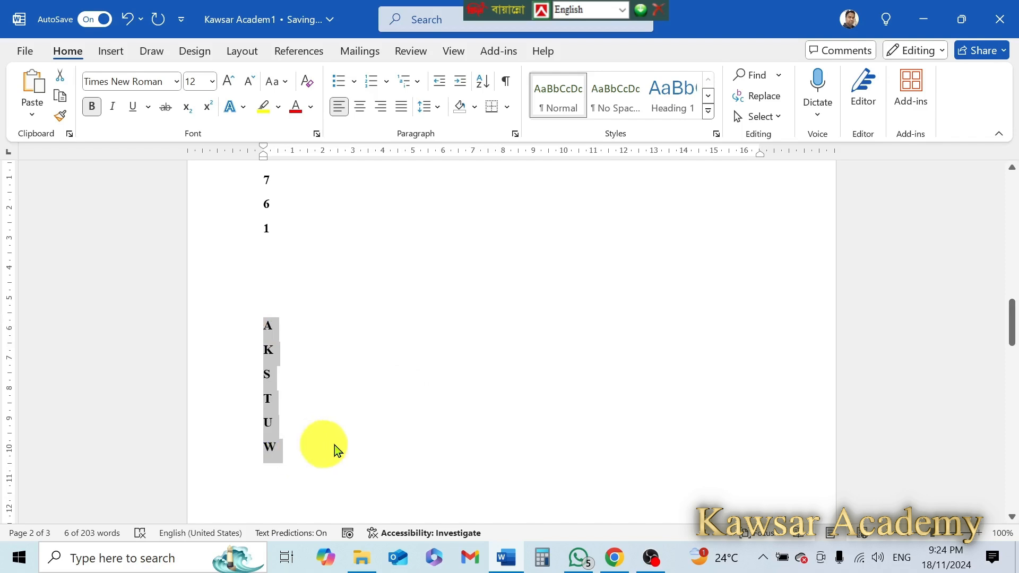
# - Sort the letter list on page 2 in descending order and deselect it
pyautogui.click(483, 85)
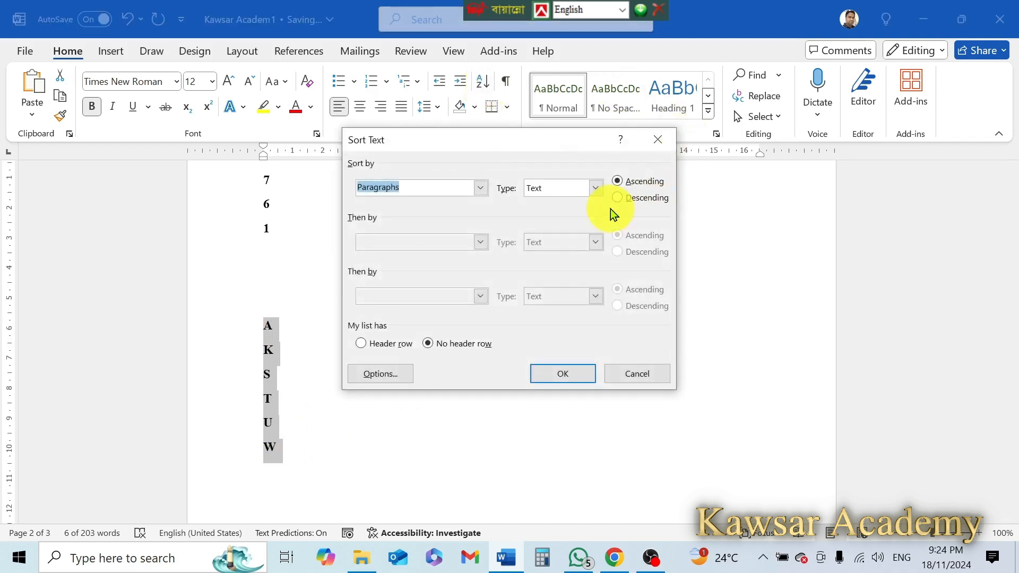
pyautogui.click(617, 198)
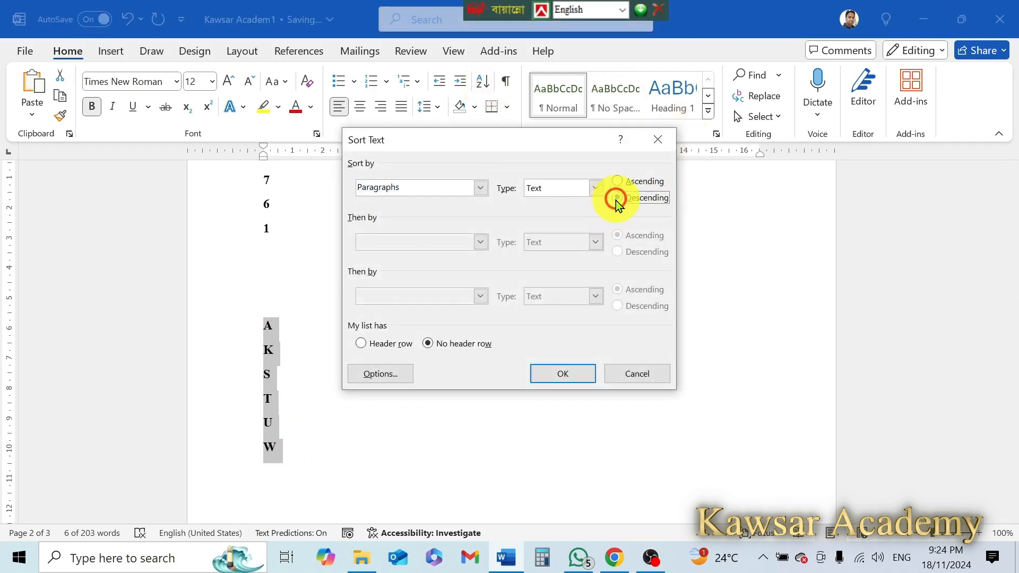
pyautogui.click(564, 373)
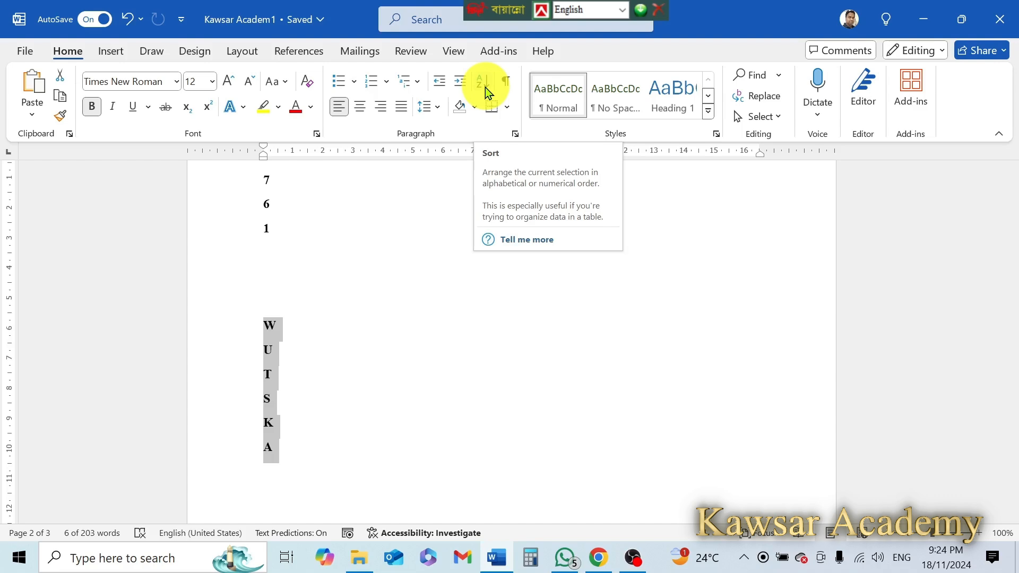
pyautogui.click(578, 303)
# - Show the paragraph marks and hidden formatting symbols, examine them through the document, and hide them again
pyautogui.click(503, 81)
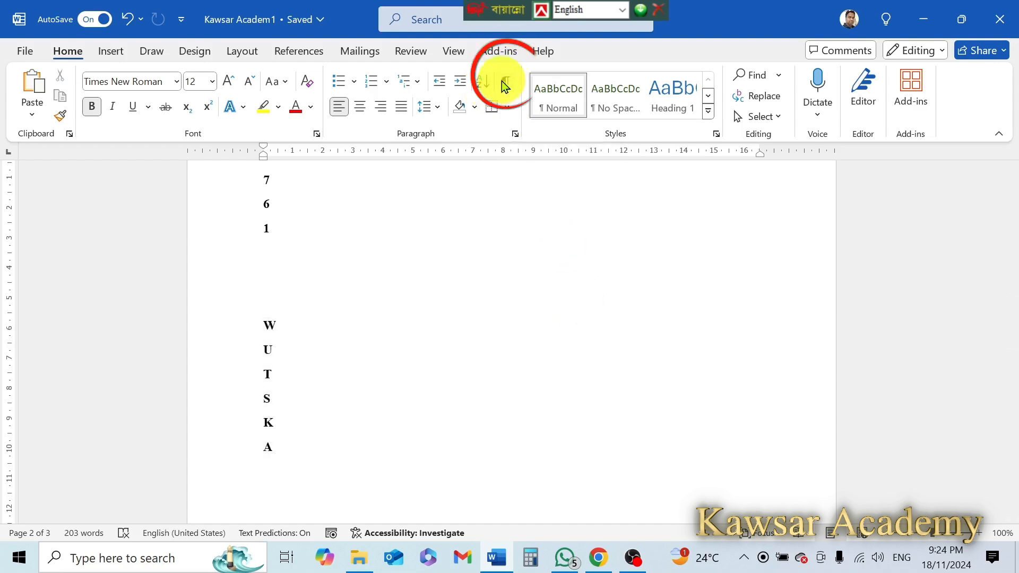
pyautogui.scroll(15, 538, 188)
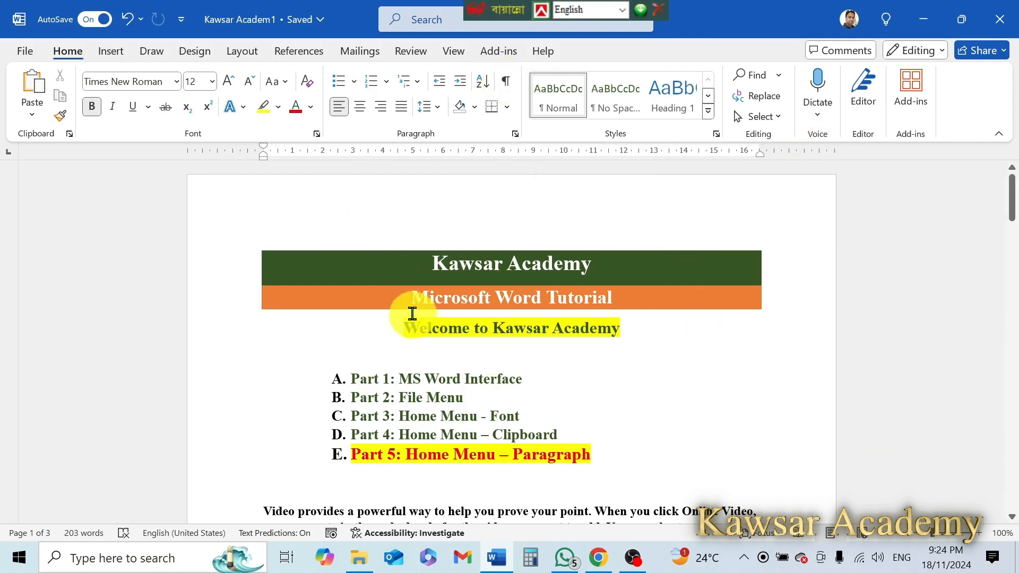
pyautogui.click(505, 83)
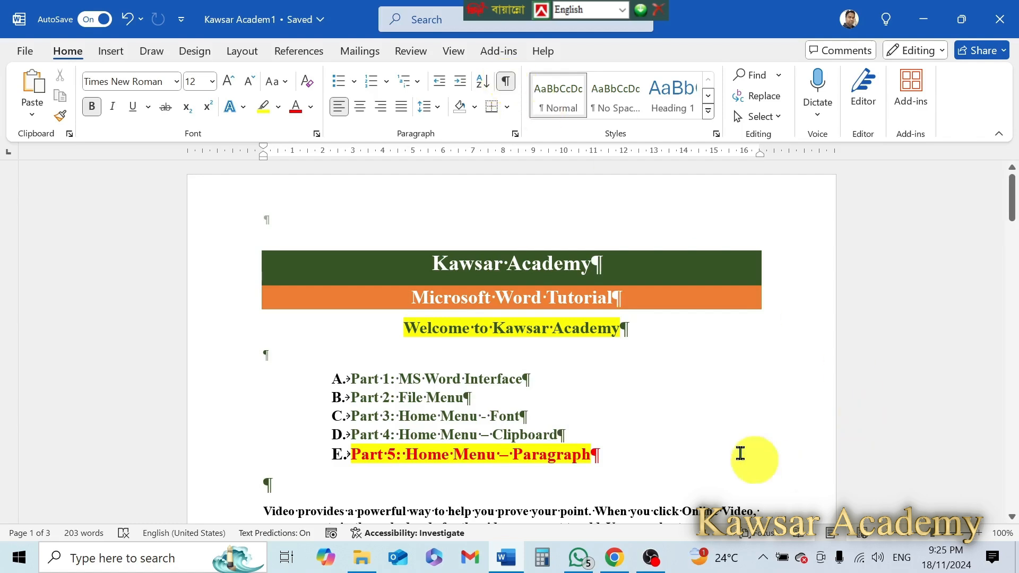
pyautogui.scroll(-10, 716, 414)
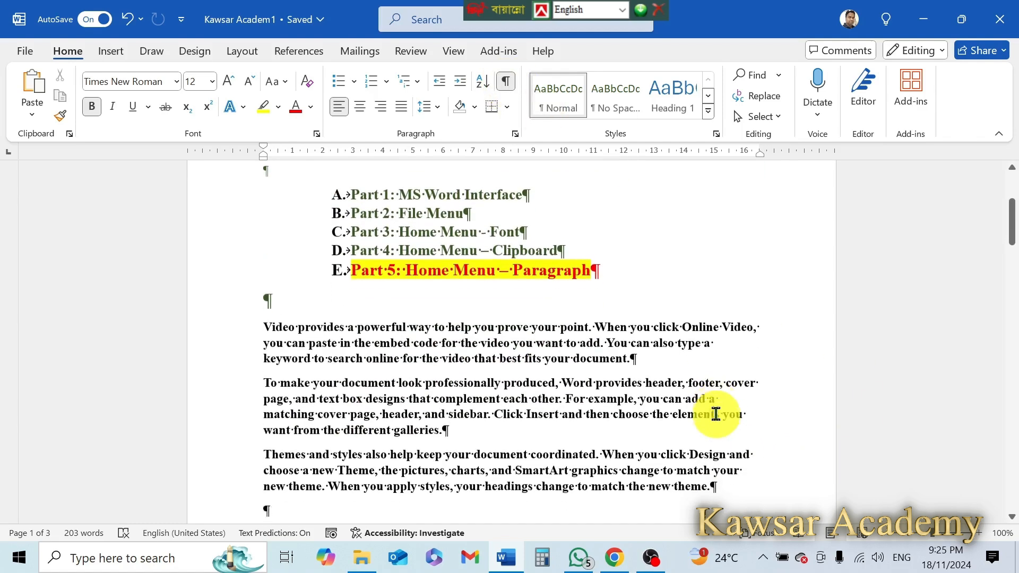
pyautogui.scroll(-3, 716, 414)
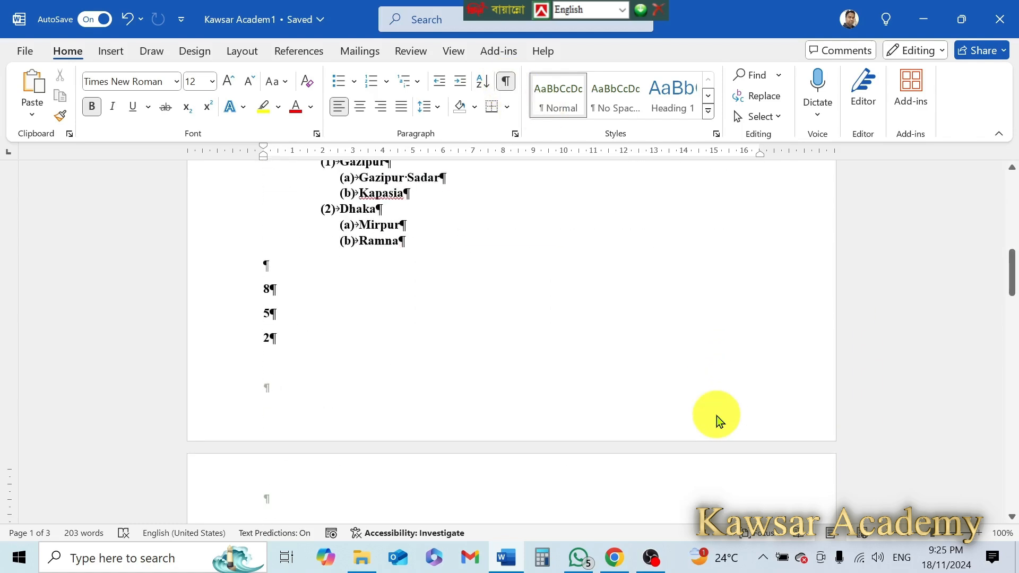
pyautogui.scroll(10, 716, 414)
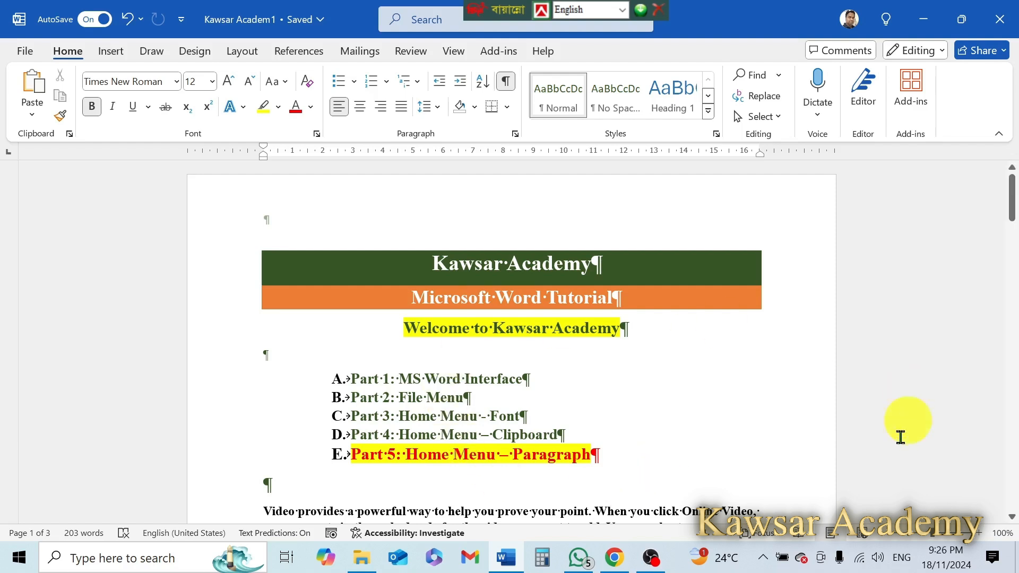
pyautogui.click(508, 81)
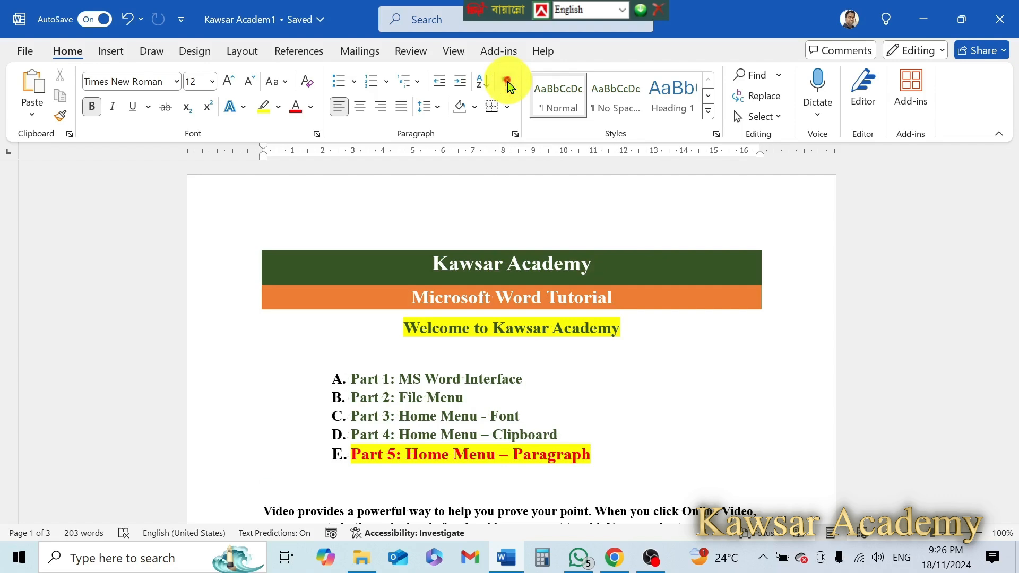
# - Try justified, left, centred and right alignment on the three body paragraphs from "Video provides" to "Themes and styles", finishing with them justified
pyautogui.scroll(-3, 339, 110)
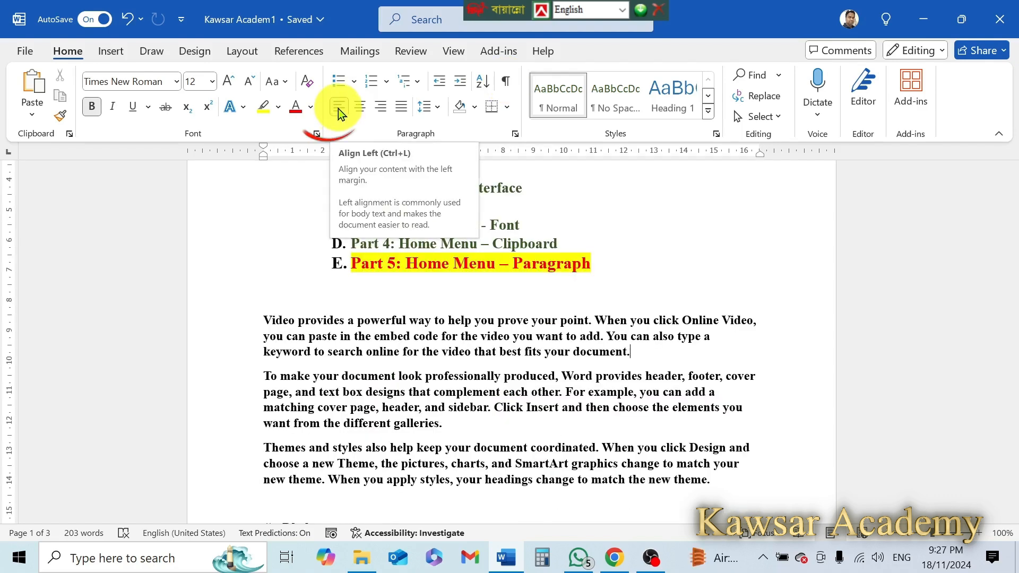
pyautogui.hotkey('ctrl', 'j')
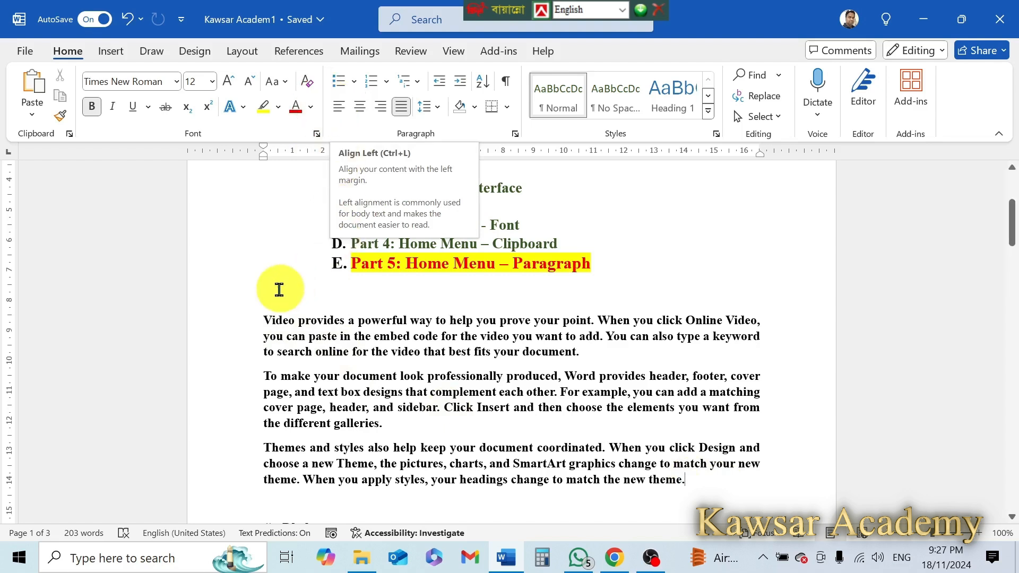
pyautogui.moveTo(264, 320); pyautogui.dragTo(712, 488)
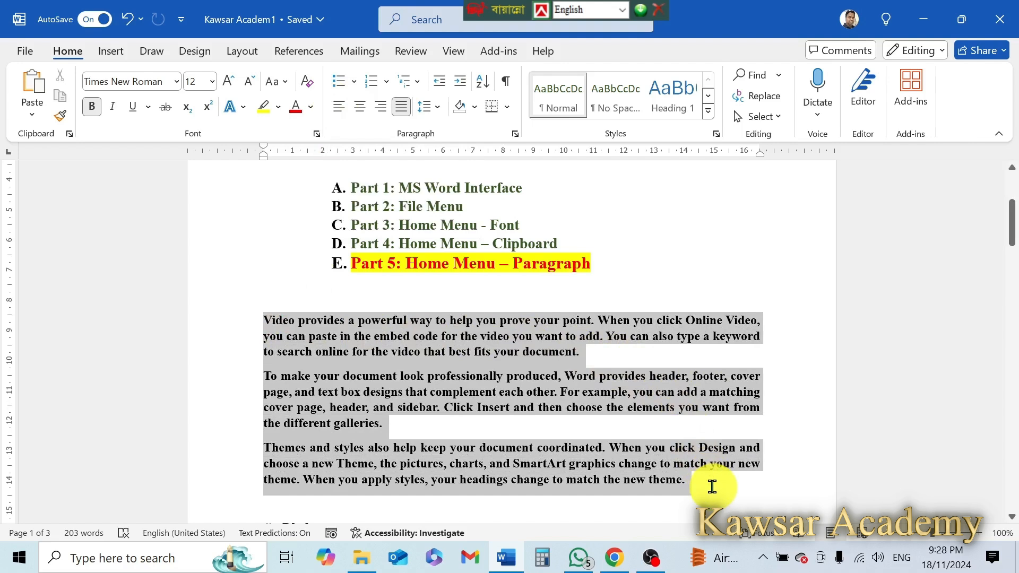
pyautogui.click(337, 111)
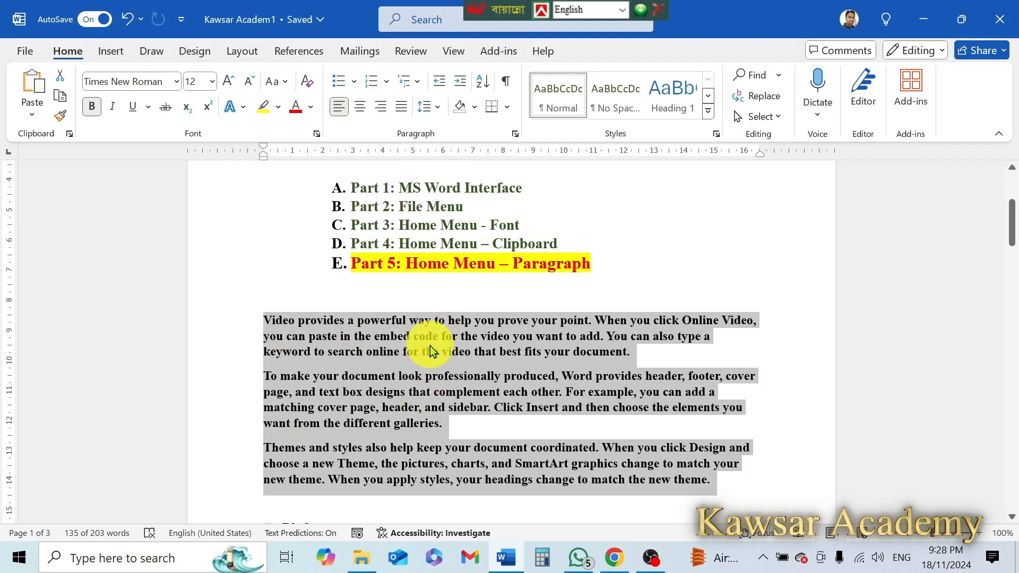
pyautogui.click(359, 106)
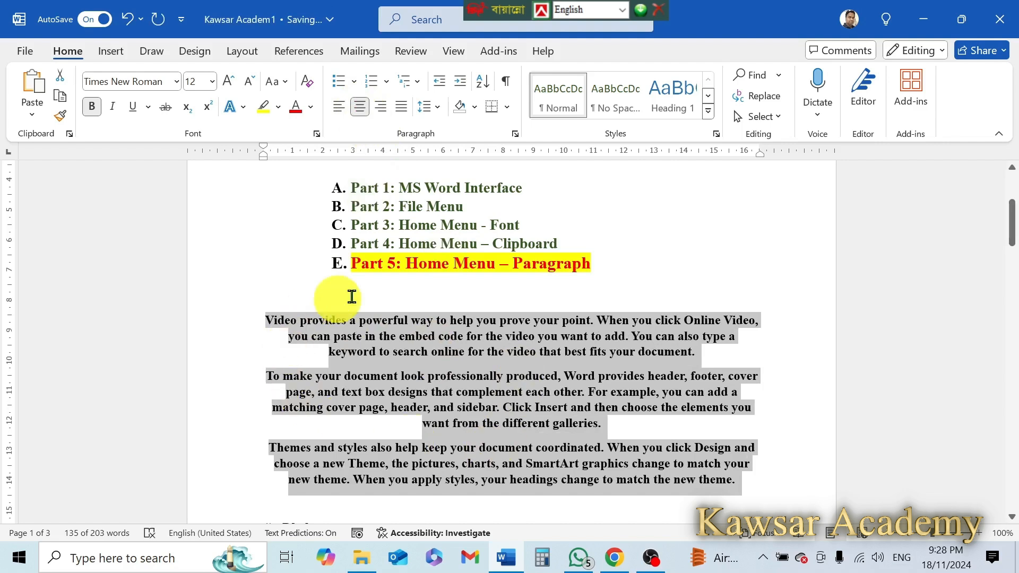
pyautogui.click(380, 107)
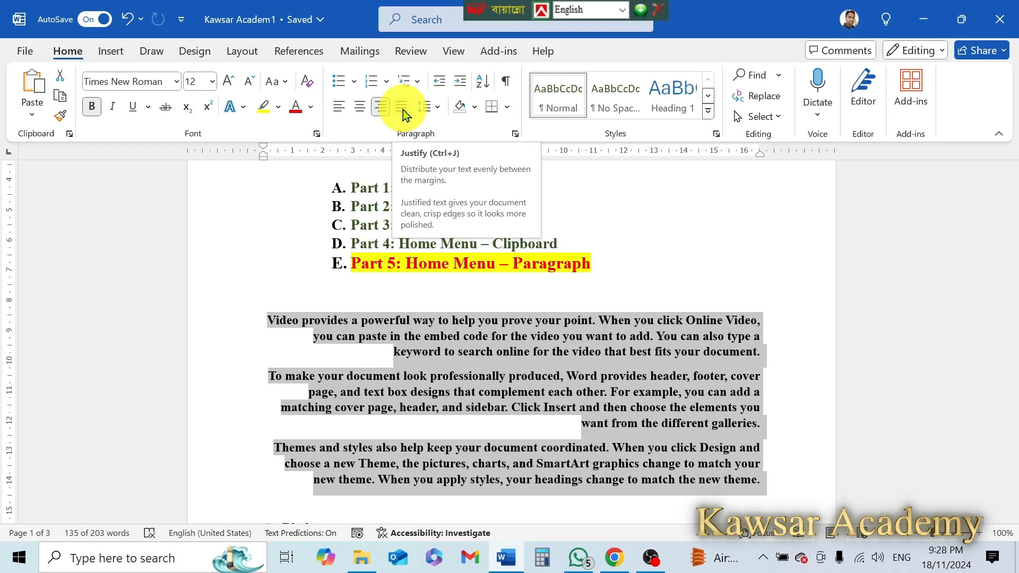
pyautogui.click(403, 109)
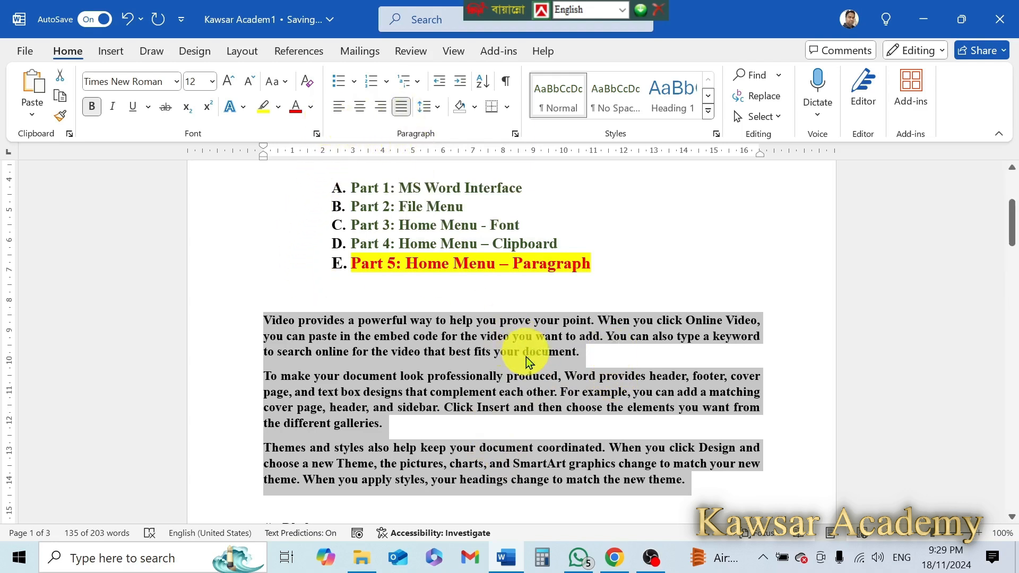
# - Preview the line spacing choices from 1.0 to 3.0 on the three body paragraphs without applying one
pyautogui.click(614, 349)
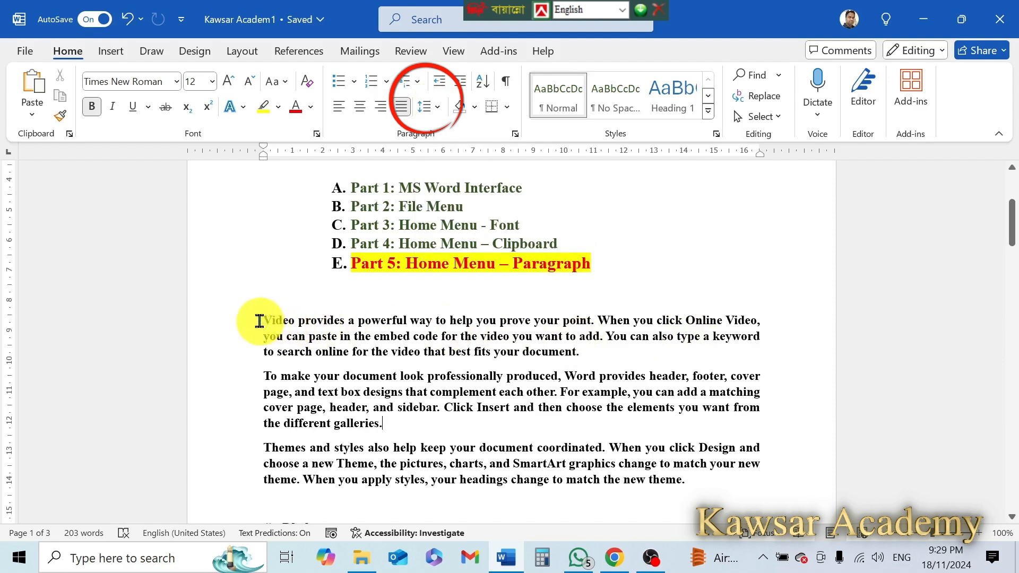
pyautogui.moveTo(259, 320); pyautogui.dragTo(760, 483)
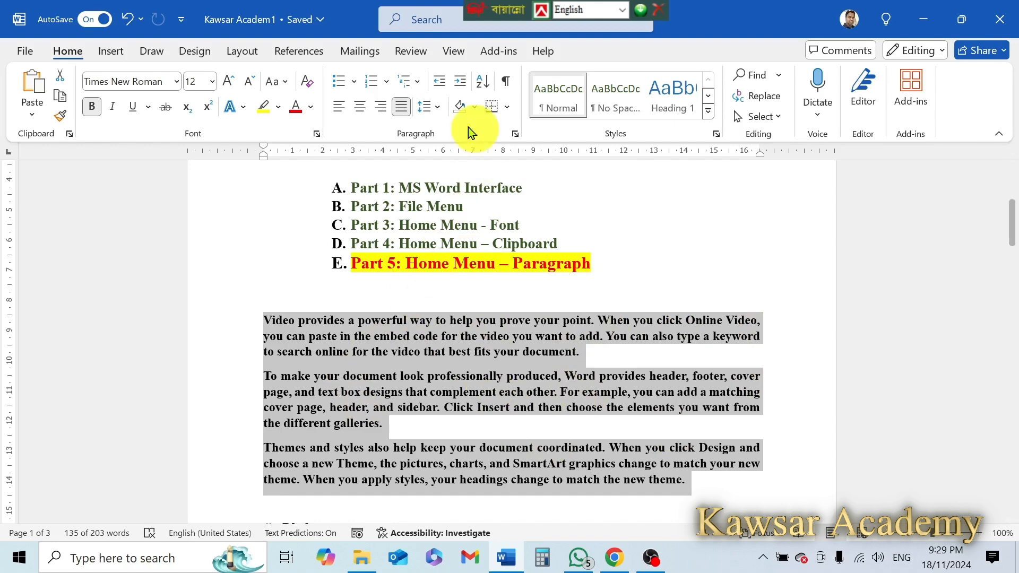
pyautogui.click(438, 107)
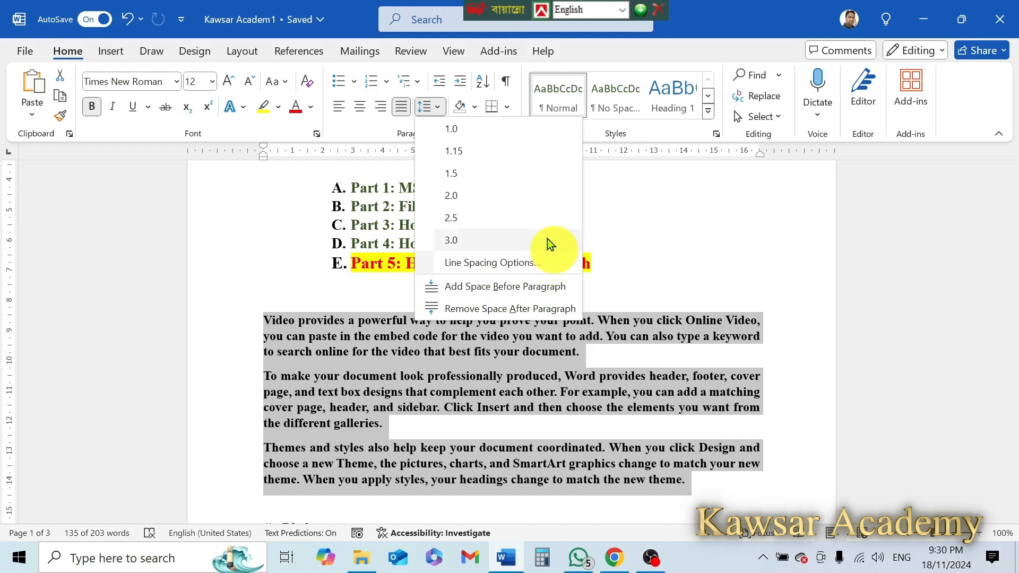
pyautogui.press('Escape')
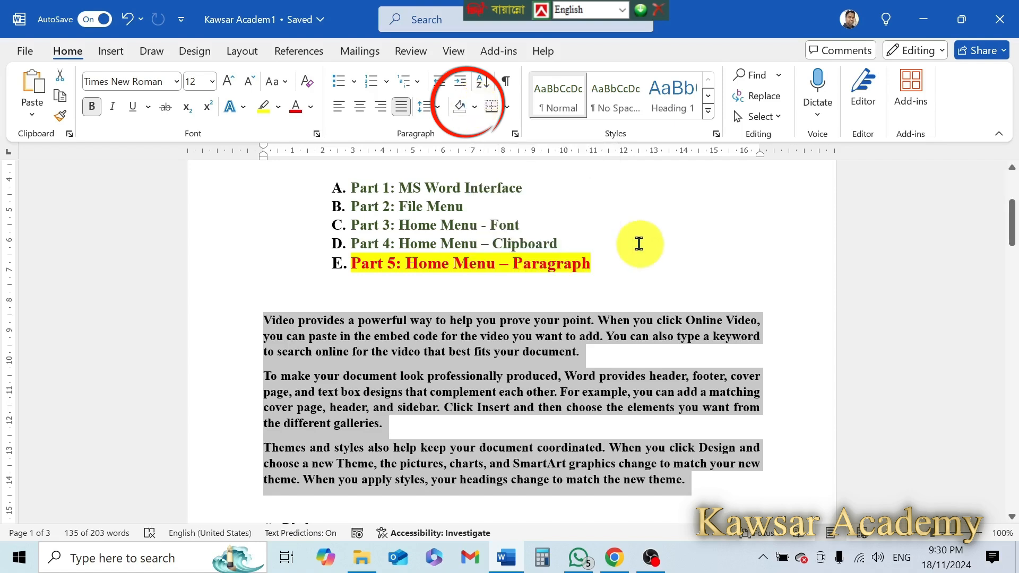
pyautogui.scroll(5, 639, 244)
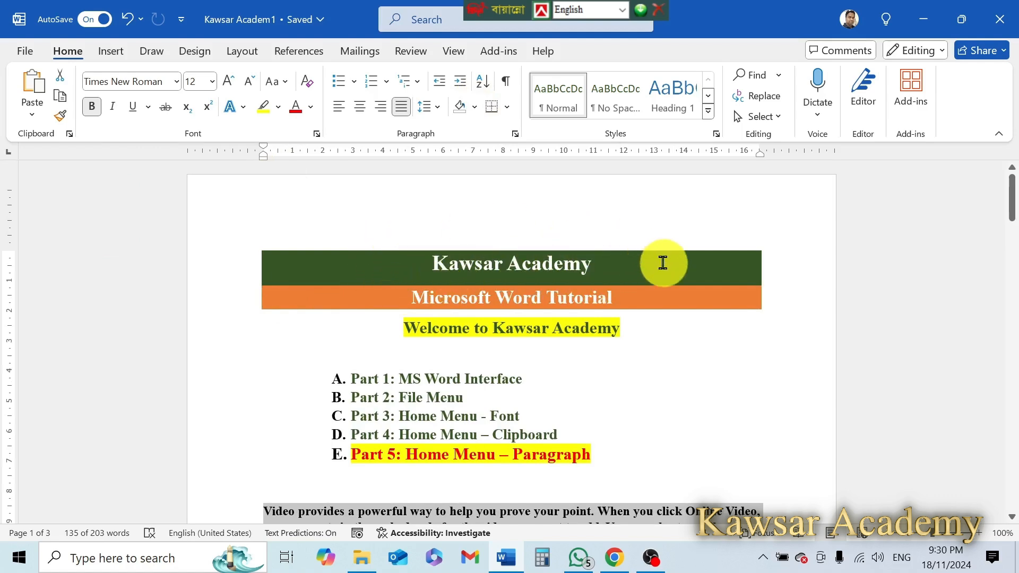
pyautogui.doubleClick(353, 379)
pyautogui.click(694, 412)
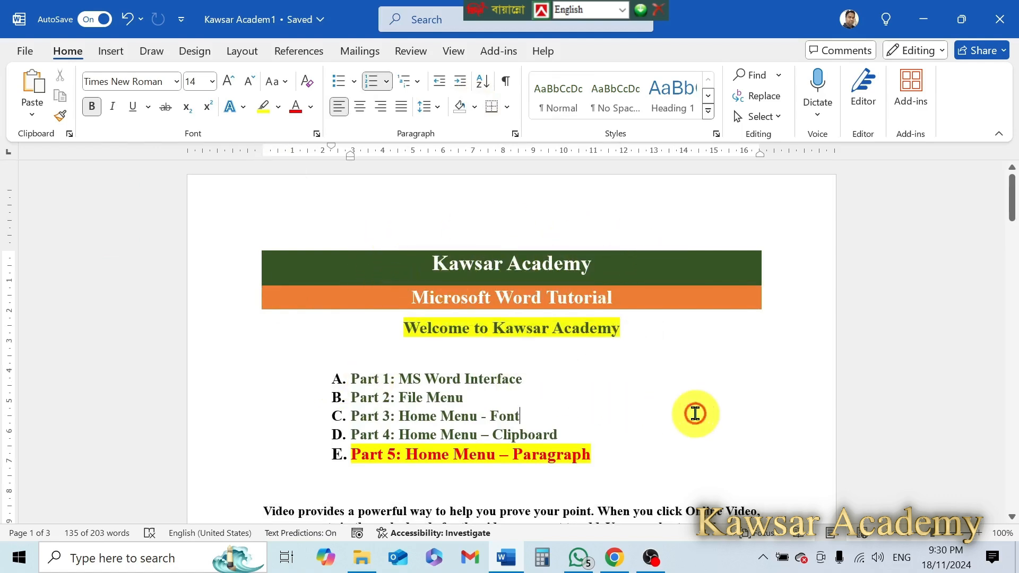
pyautogui.scroll(-10, 696, 414)
pyautogui.scroll(5, 676, 387)
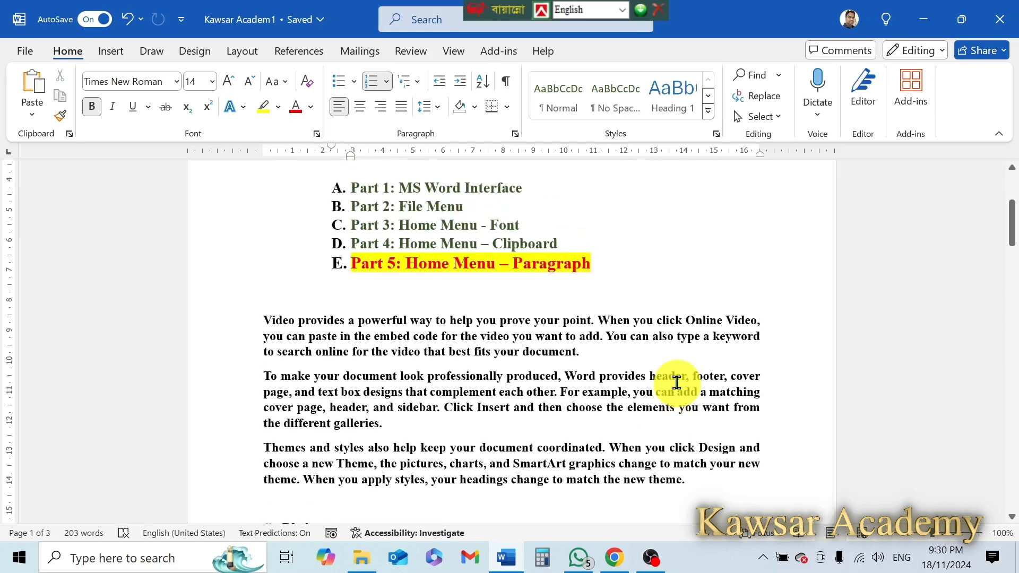
# - Try the darkest theme green as shading on the "Video provides" paragraph, and remove it with No Color
pyautogui.moveTo(257, 319); pyautogui.dragTo(610, 352)
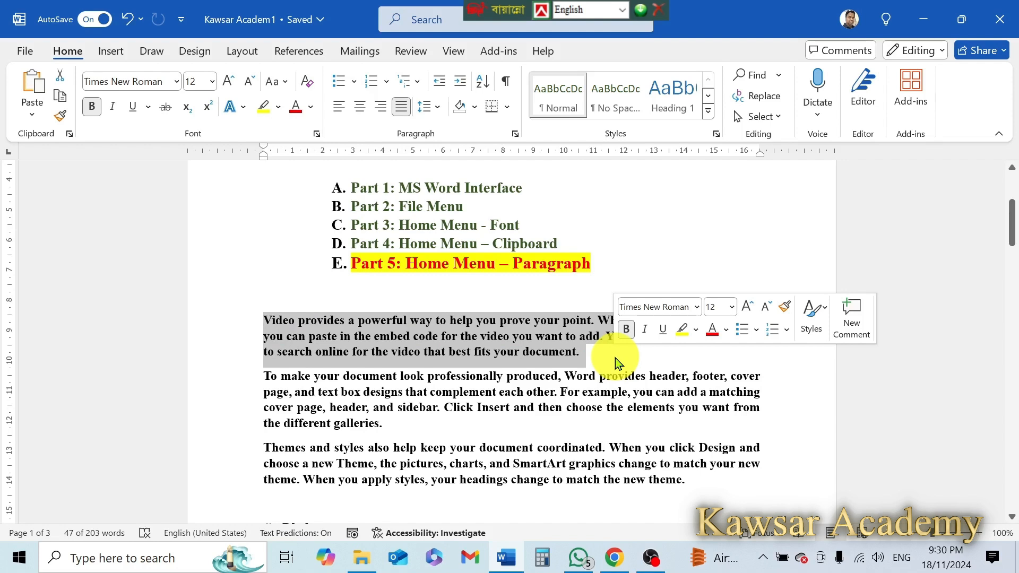
pyautogui.click(474, 107)
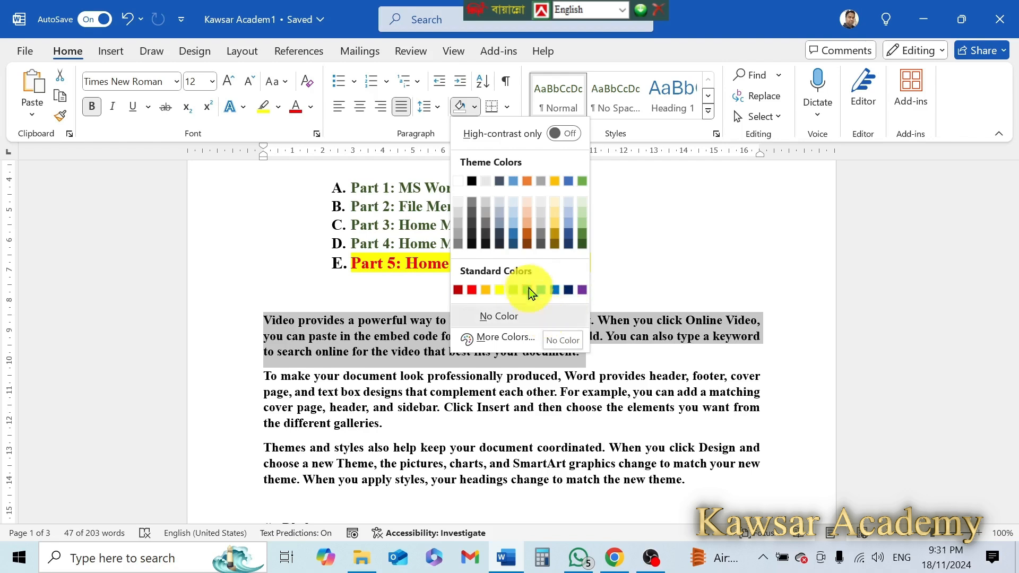
pyautogui.click(583, 246)
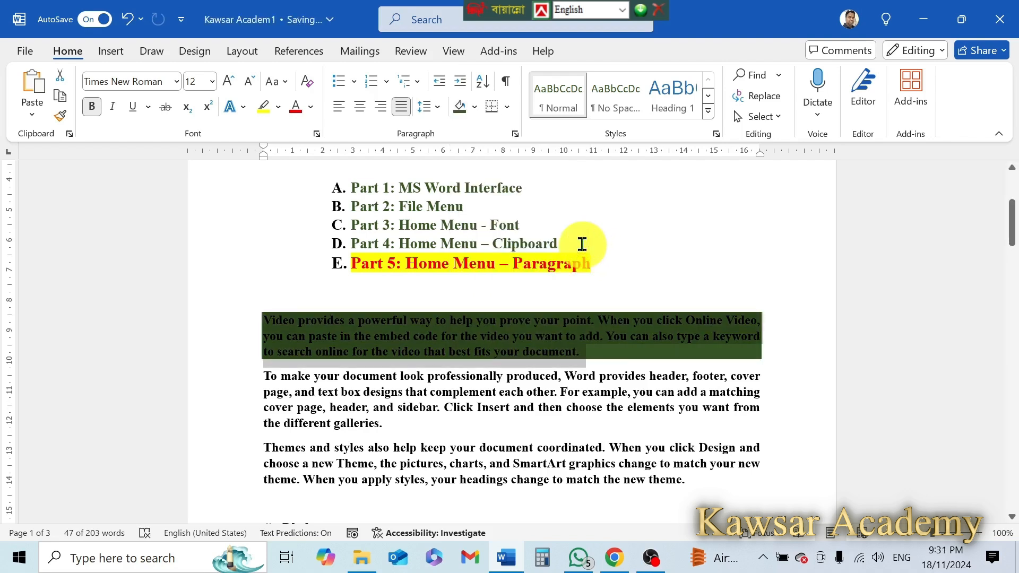
pyautogui.click(472, 104)
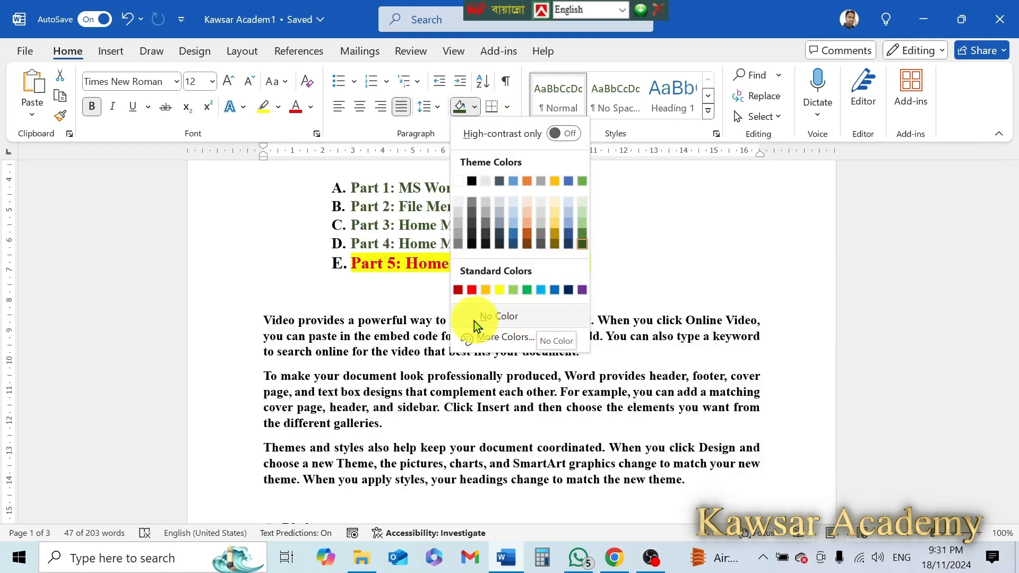
pyautogui.click(473, 320)
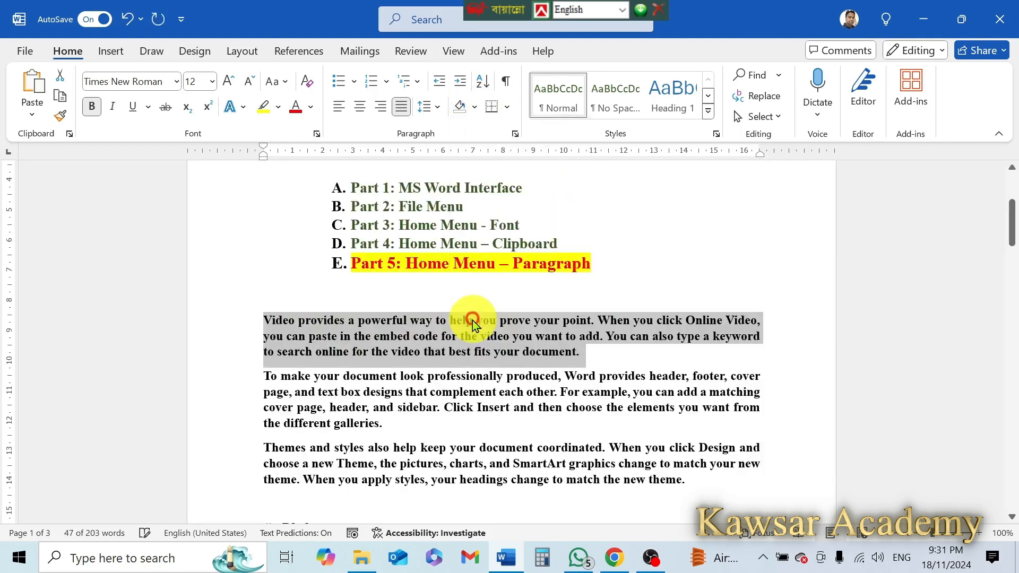
# - Examine the additional standard and custom colours available for shading the "Video provides" paragraph, and cancel without choosing one
pyautogui.click(474, 106)
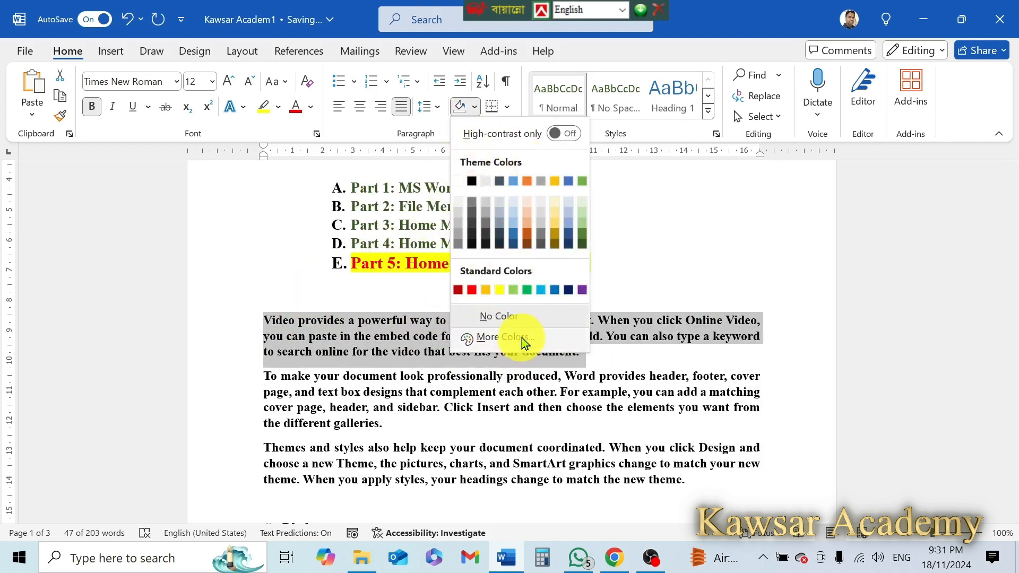
pyautogui.click(521, 337)
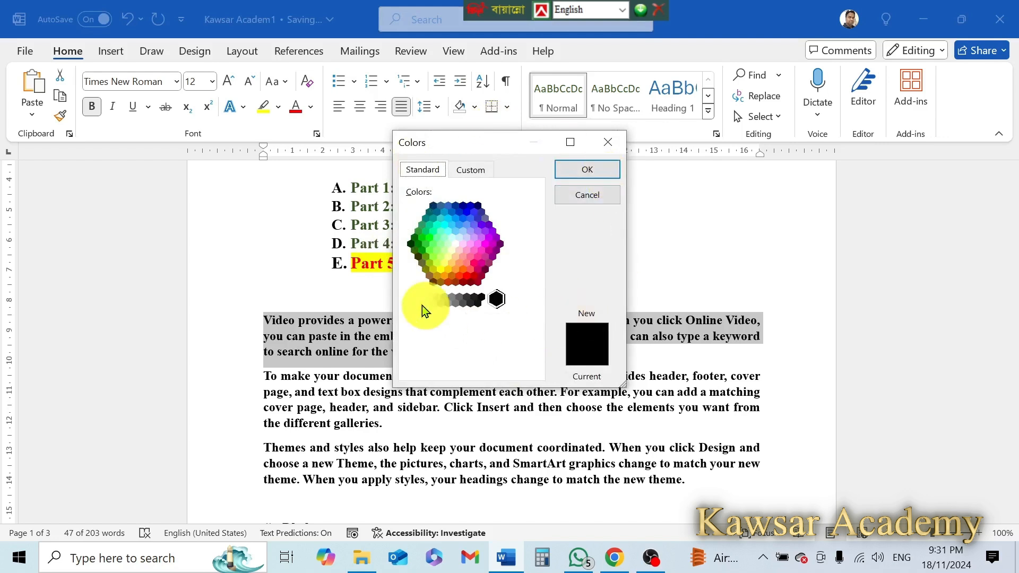
pyautogui.click(469, 169)
pyautogui.click(424, 169)
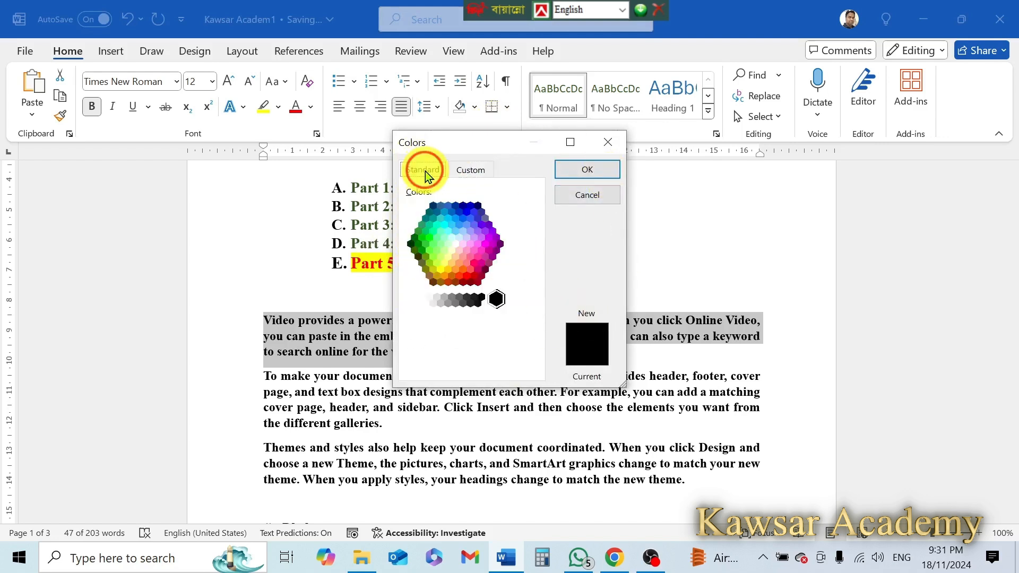
pyautogui.click(587, 198)
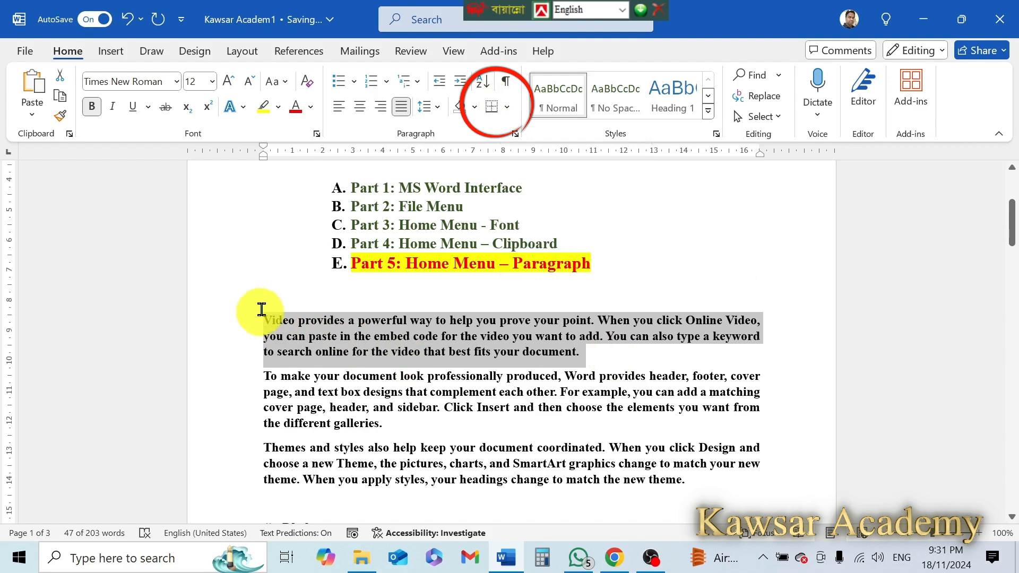
# - Apply All Borders to the lettered list from "Part 1: MS Word Interface" to "Part 5: Home Menu – Paragraph" and deselect it
pyautogui.moveTo(329, 188)
pyautogui.mouseDown()
pyautogui.moveTo(444, 221)
pyautogui.moveTo(521, 266)
pyautogui.moveTo(573, 272)
pyautogui.mouseUp()
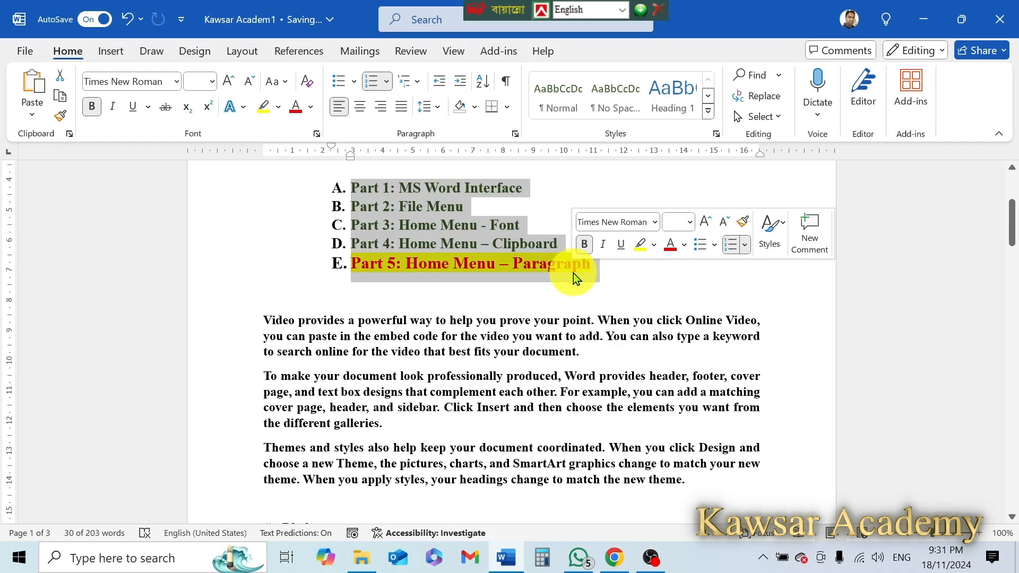
pyautogui.click(507, 109)
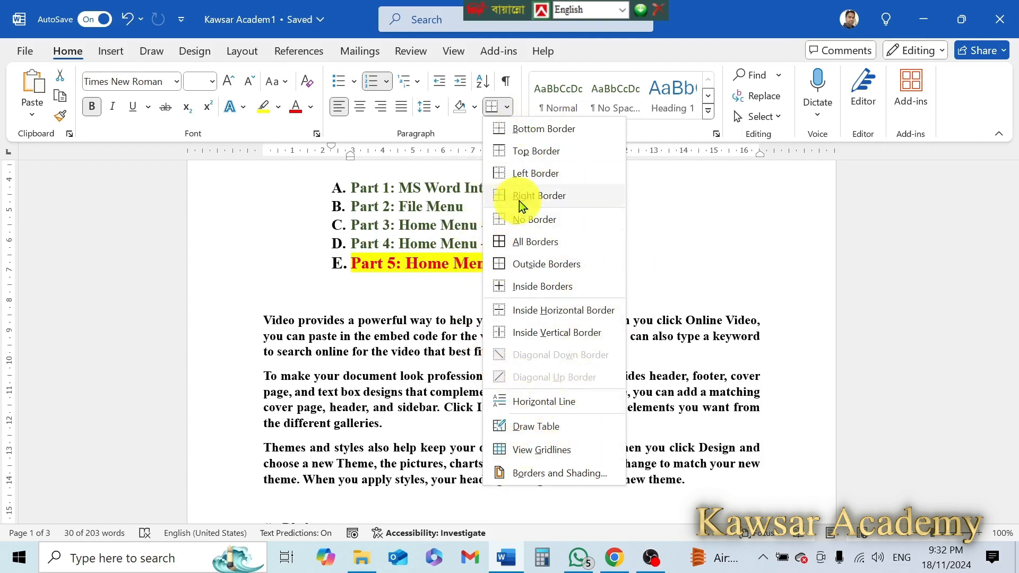
pyautogui.click(544, 241)
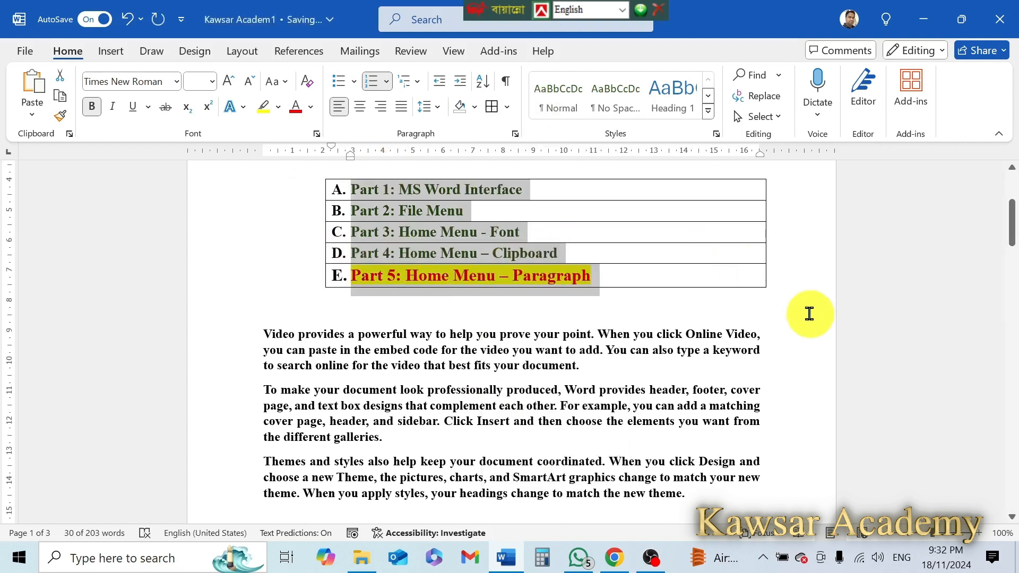
pyautogui.click(408, 316)
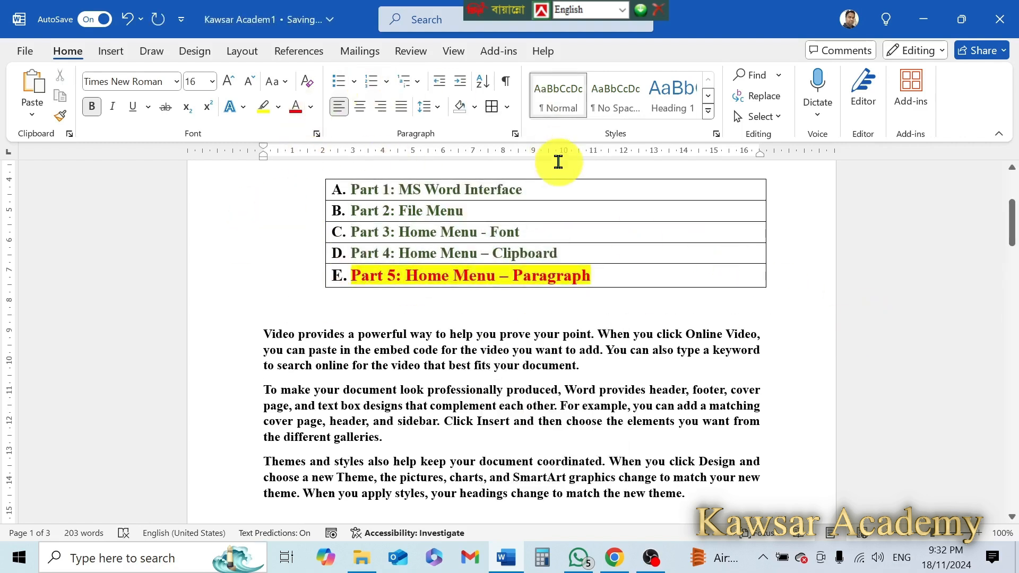
# - Examine the Paragraph dialog's Indents and Spacing and Line and Page Breaks settings, and close it without changes
pyautogui.click(515, 135)
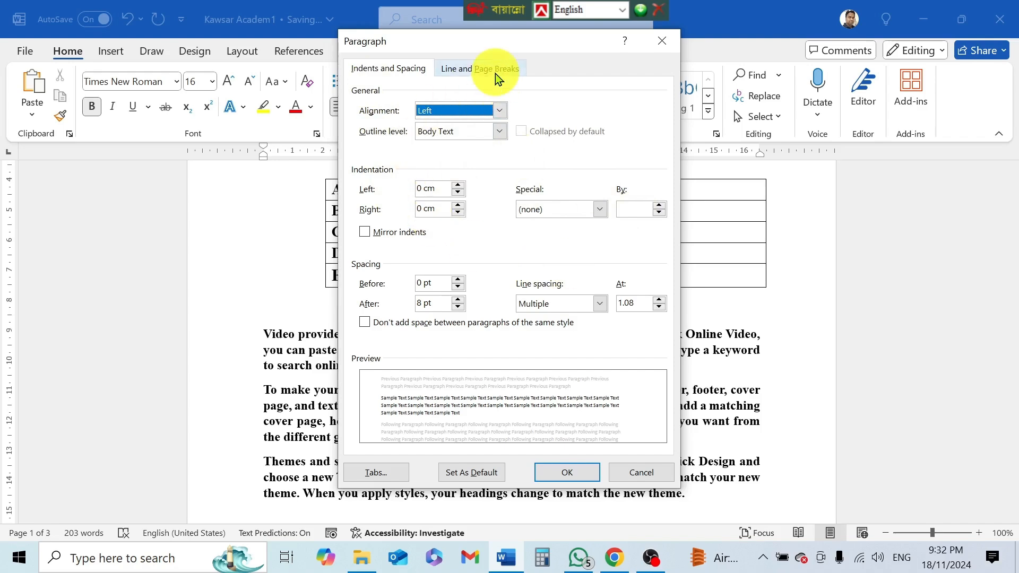
pyautogui.click(480, 67)
pyautogui.click(390, 69)
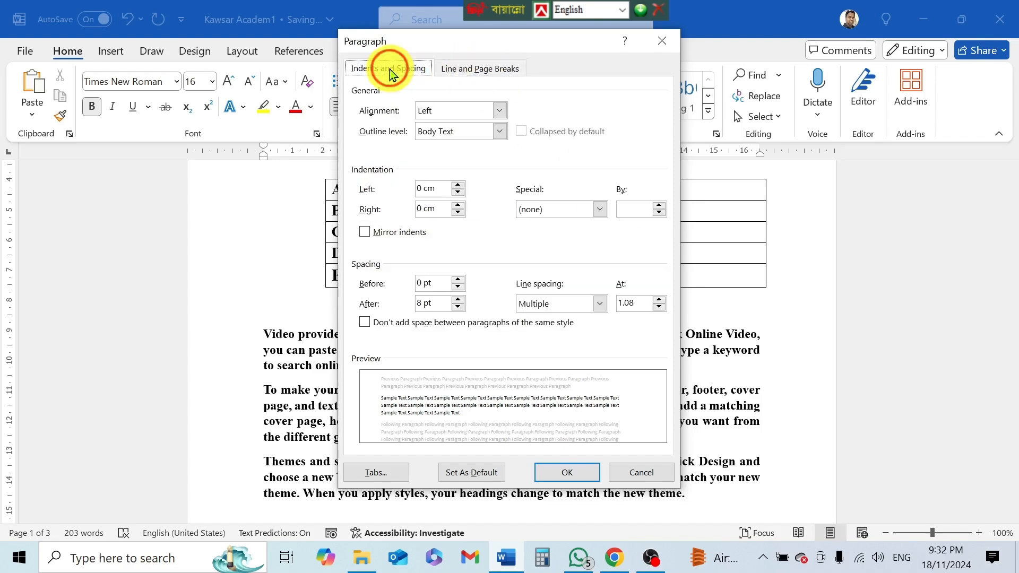
pyautogui.click(463, 68)
pyautogui.click(662, 41)
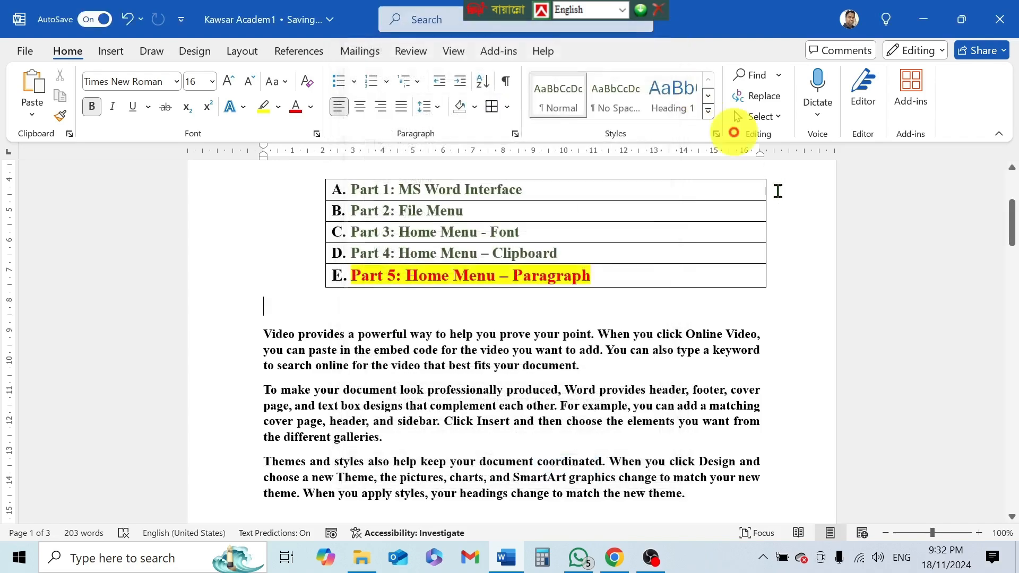